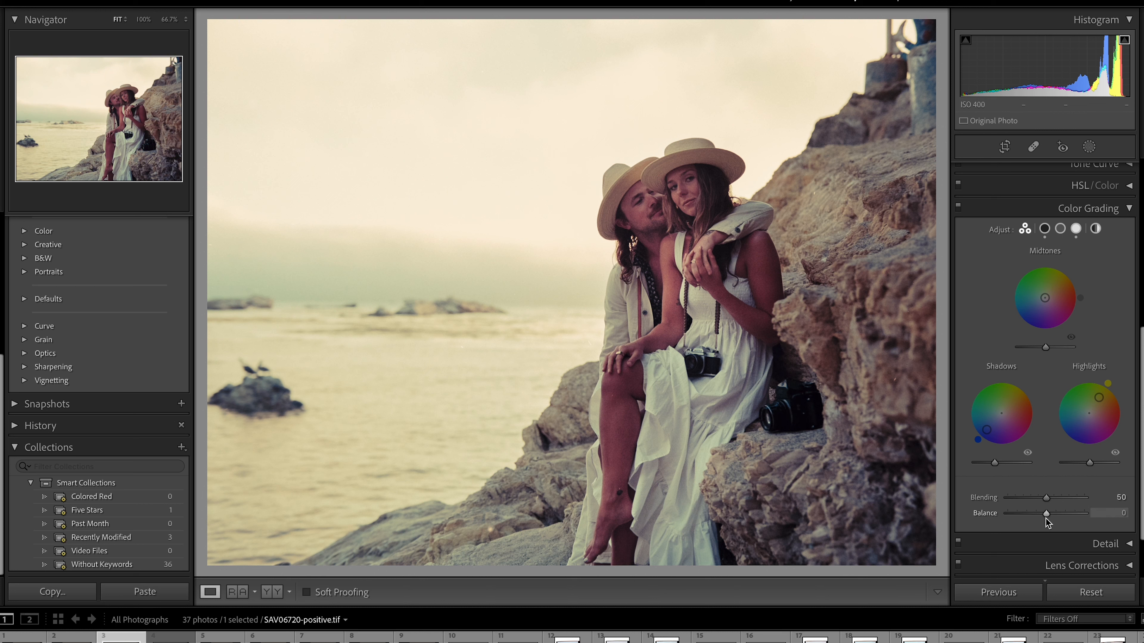
- Set the color grading Blending to 22 and Balance to +11, with shadow luminance at −100 and highlight luminance raised slightly
drag(1041, 512, 1034, 499)
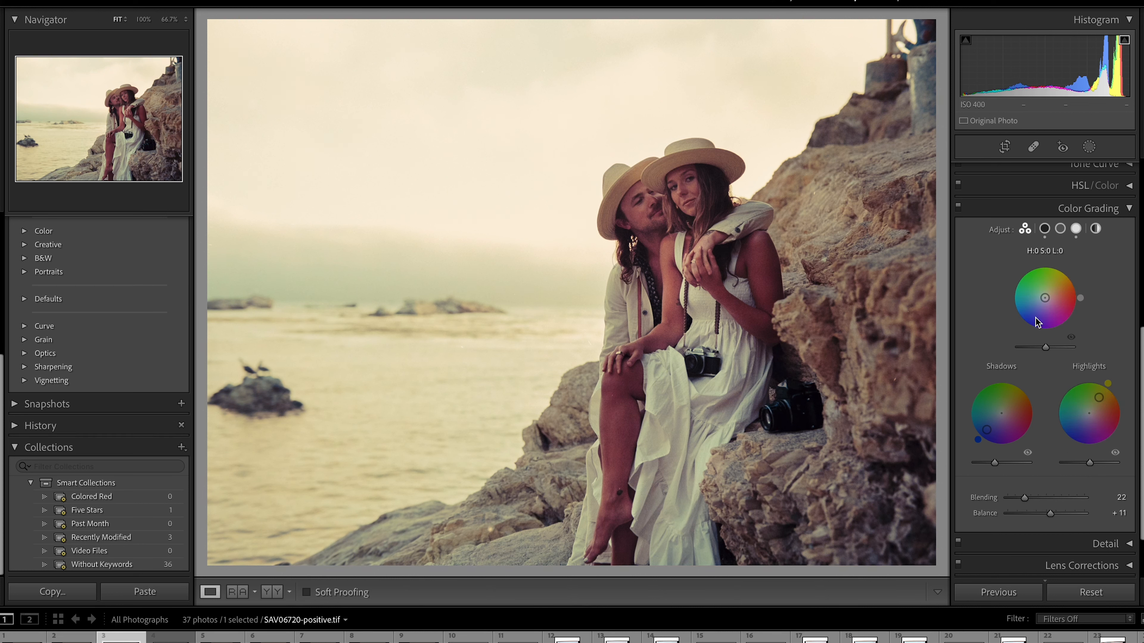
drag(1090, 462, 1100, 462)
mouse_move(994, 462)
mouse_down()
mouse_move(1021, 465)
mouse_move(974, 468)
mouse_up()
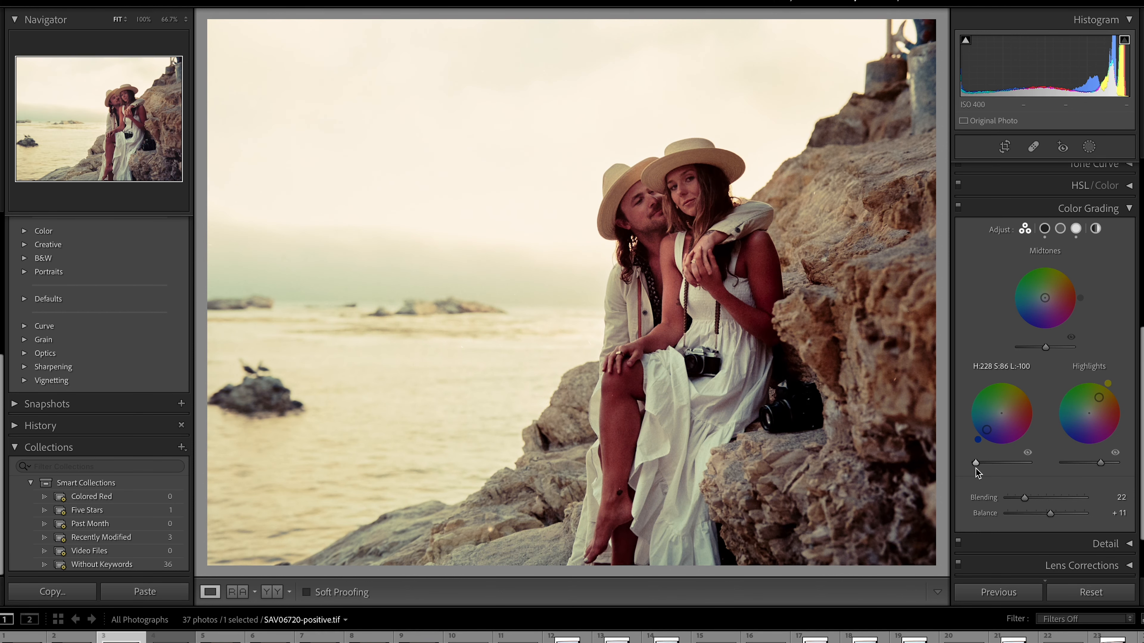
mouse_move(1107, 465)
mouse_down()
mouse_move(1126, 469)
mouse_move(1056, 466)
mouse_move(1099, 468)
mouse_up()
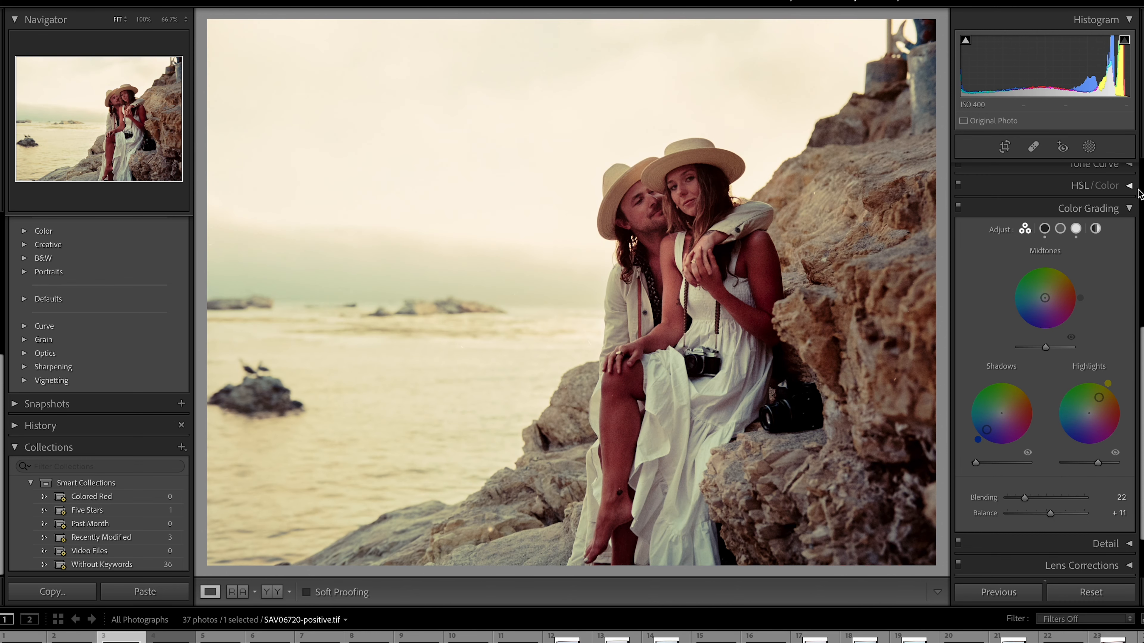
- Compare the photo with and without its color grading, leave the grading switched off and collapse its settings
click(957, 208)
click(957, 208)
click(957, 208)
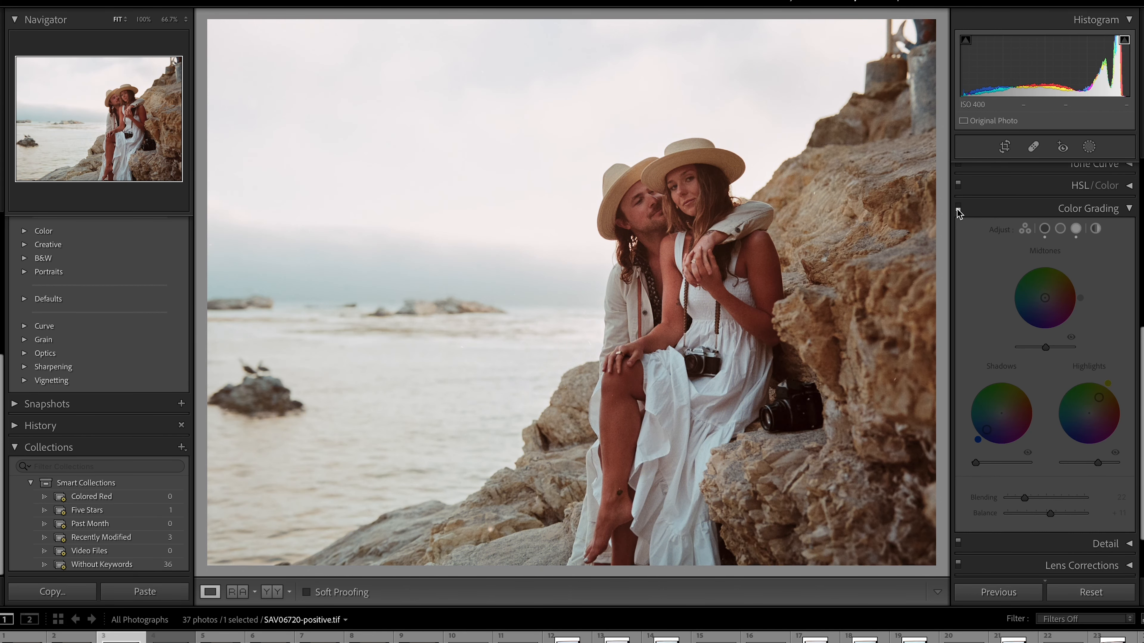
click(1103, 209)
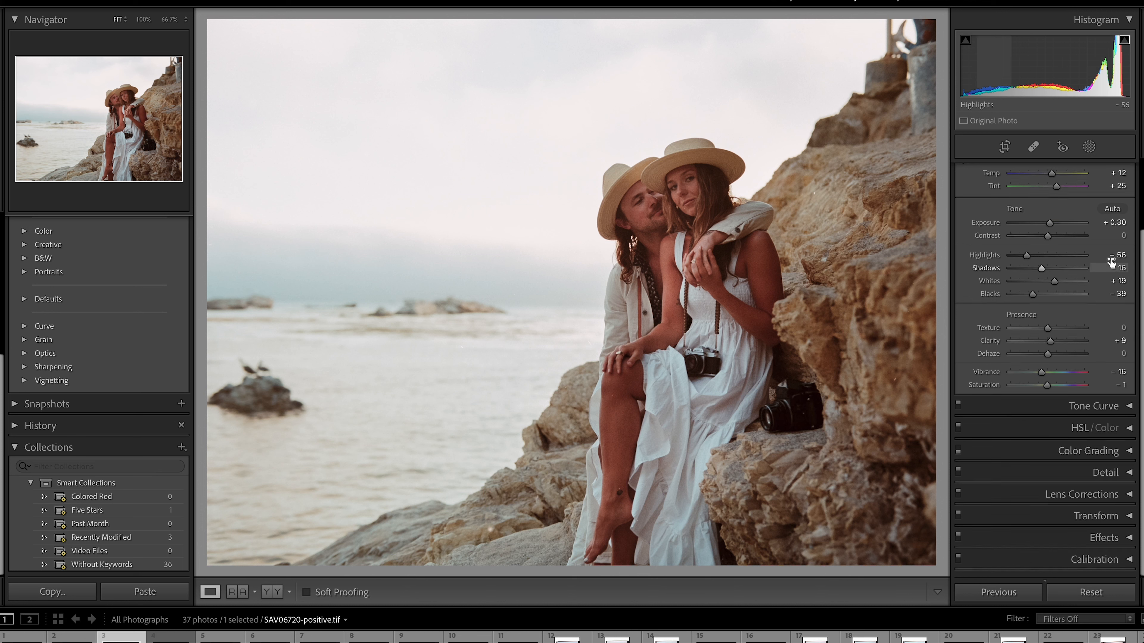
- Open the Detail settings and aim the detail preview at the woman's face
click(1126, 475)
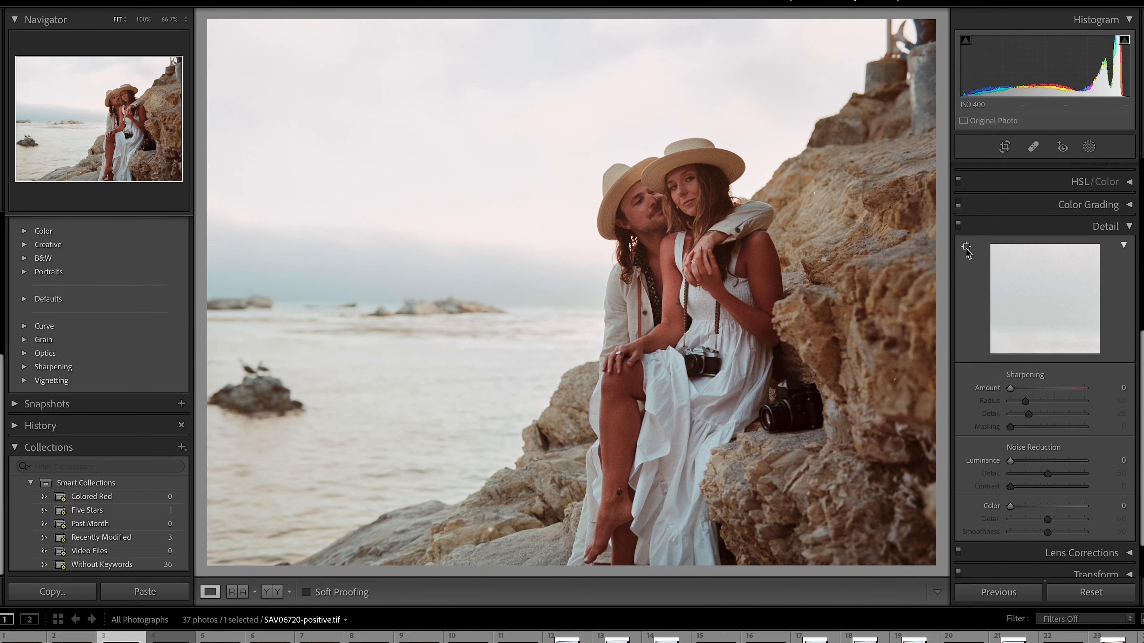
click(966, 248)
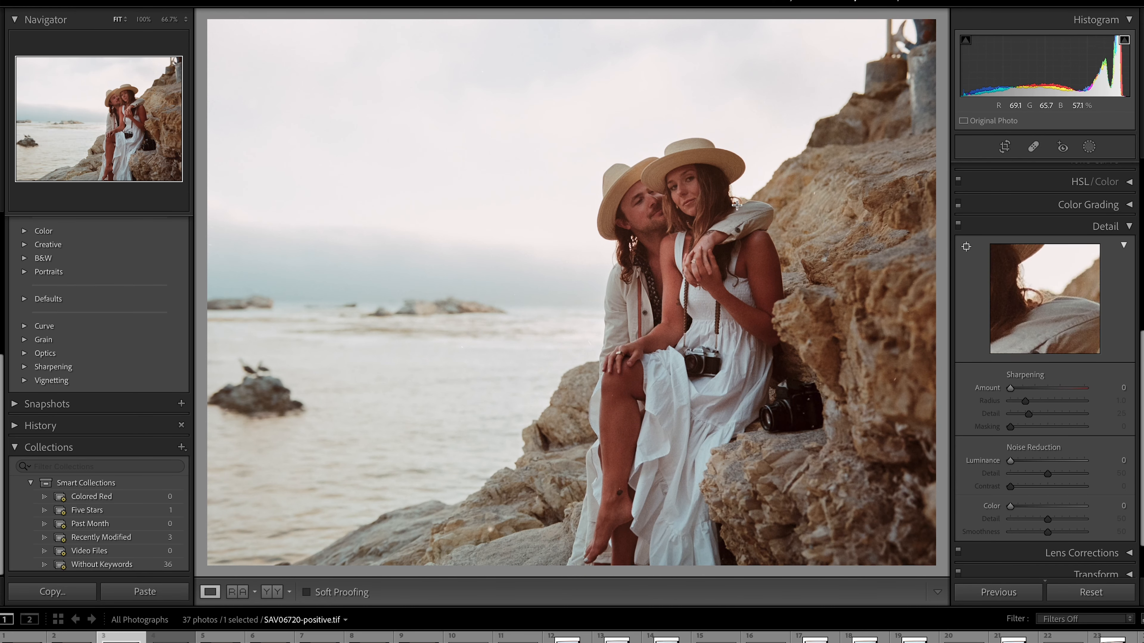
click(692, 192)
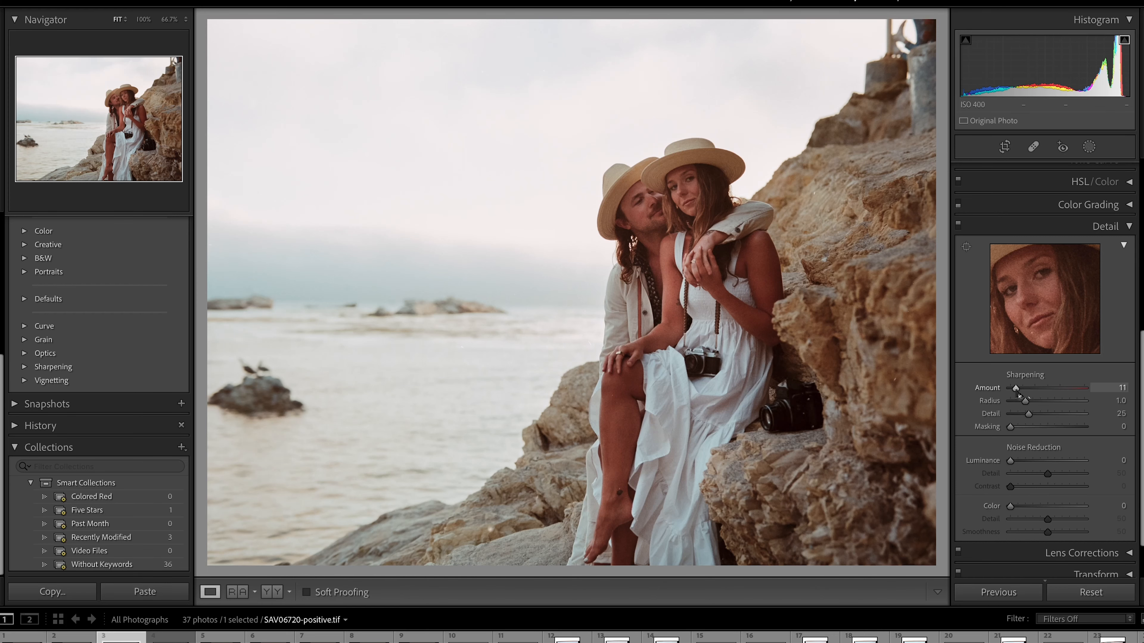
- Sharpen the photo with Amount 44, Radius 0.5 and Detail 47, judging the effect on the couple's faces at 200%
drag(1019, 397, 1042, 400)
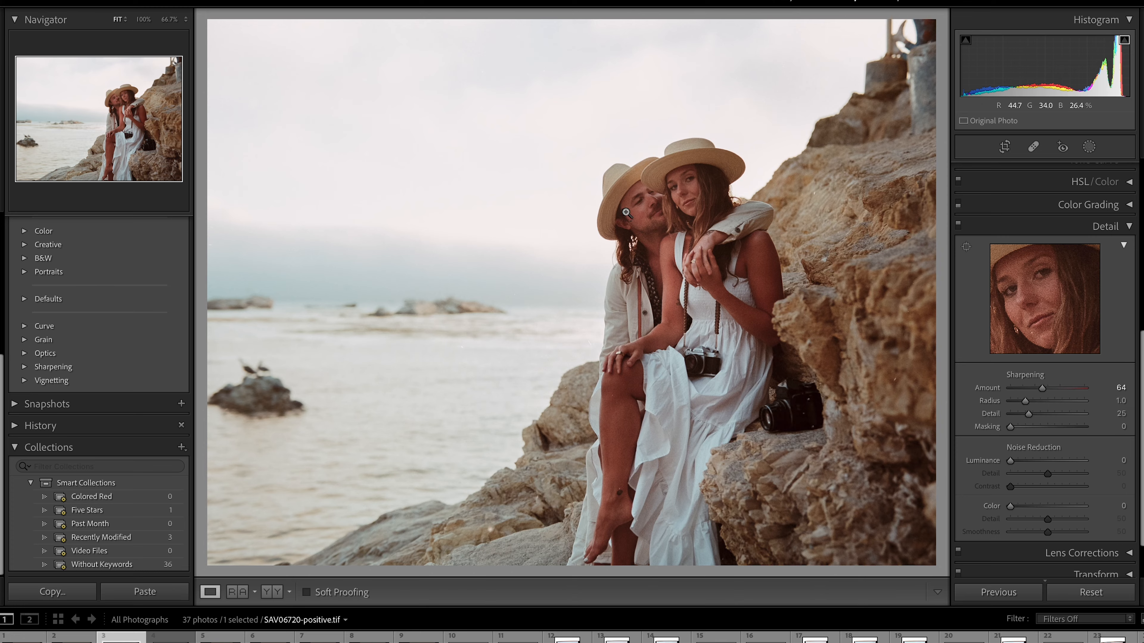
drag(704, 186, 351, 603)
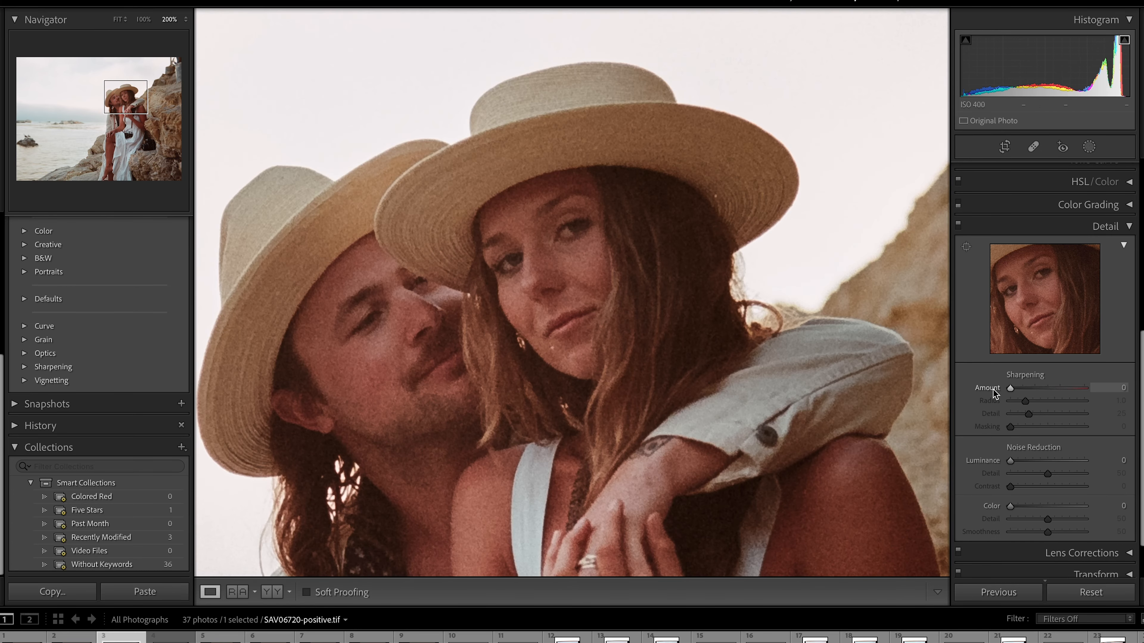
drag(993, 389, 1054, 398)
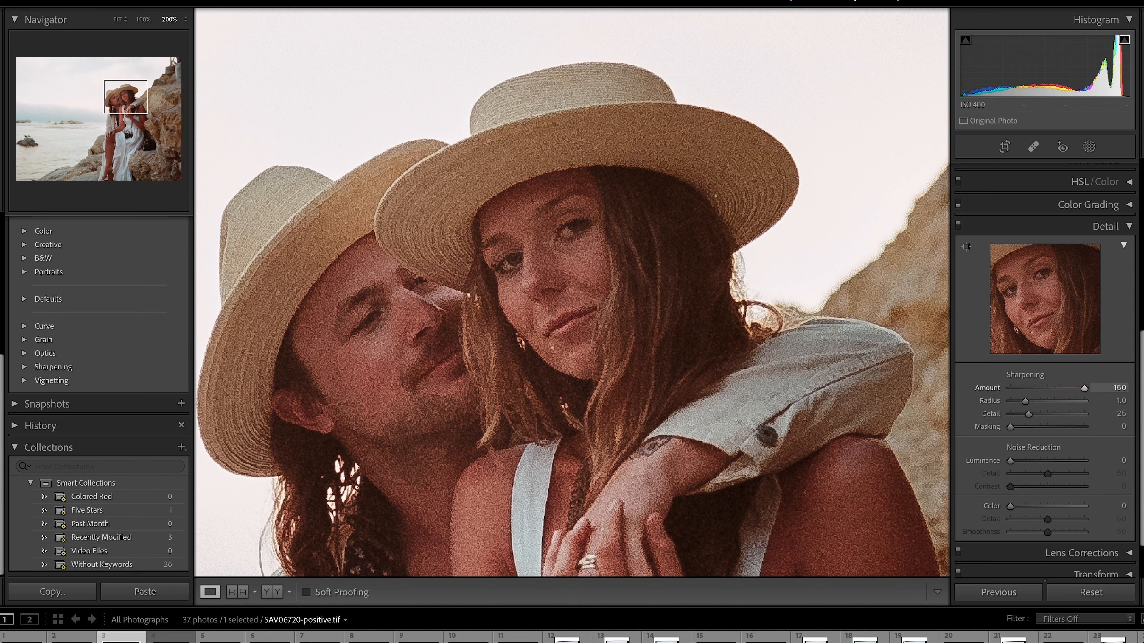
drag(1024, 401, 998, 405)
mouse_move(1054, 394)
mouse_down()
mouse_move(991, 389)
mouse_move(1033, 396)
mouse_up()
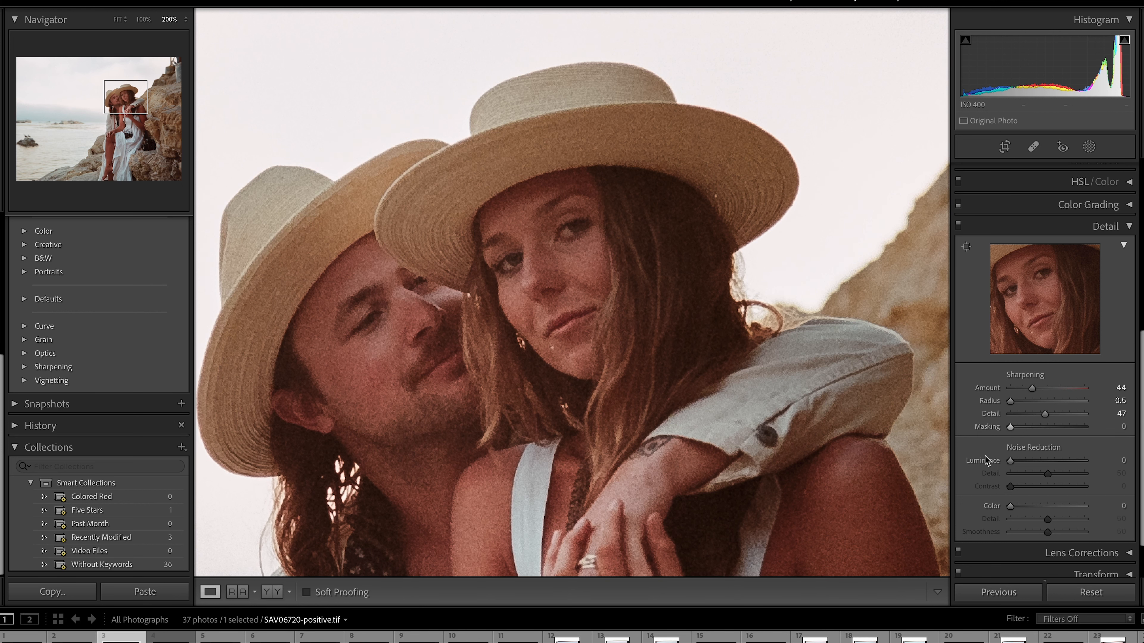
- Set luminance noise reduction to 61 and check the smoothing on the couple's faces at 200%
scroll(985, 459, down, 3)
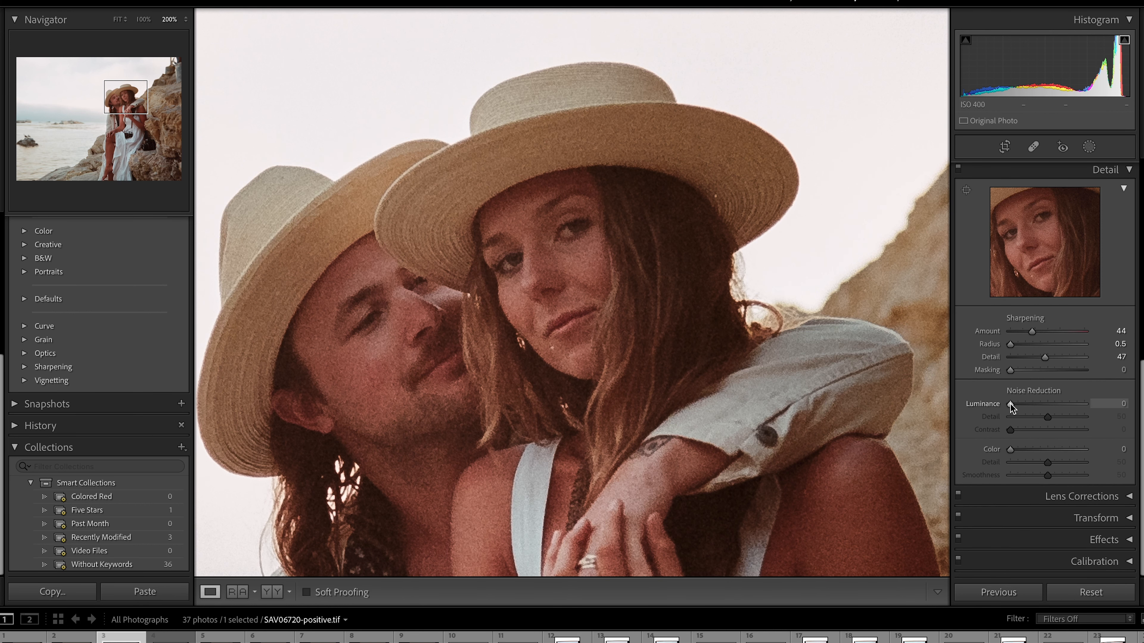
drag(1011, 407, 1041, 409)
drag(1059, 408, 1055, 409)
click(563, 279)
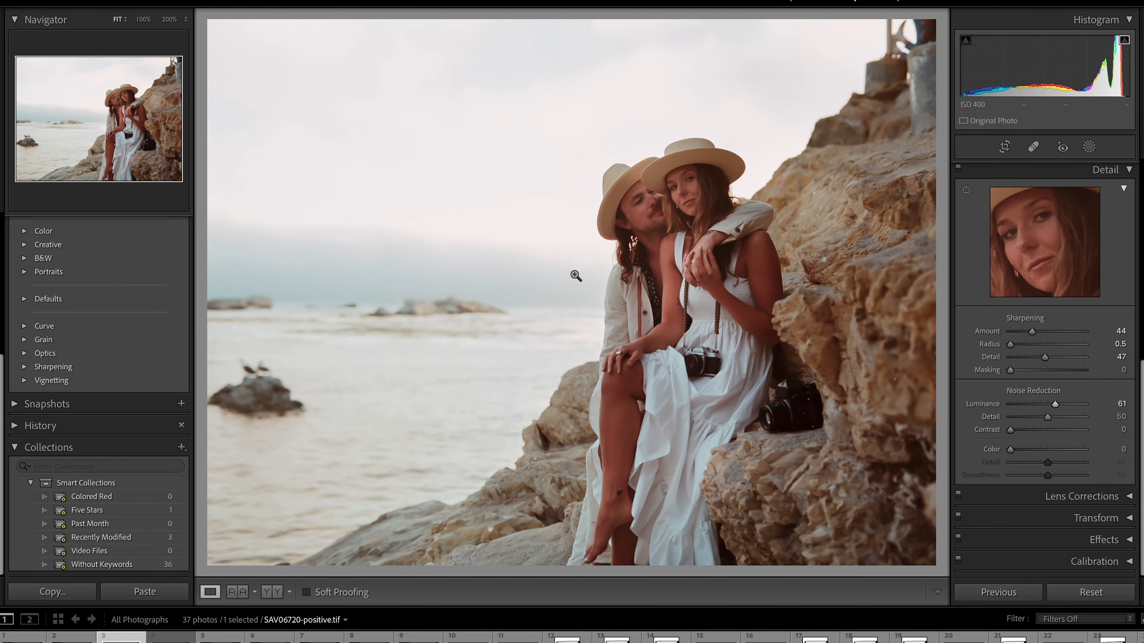
click(565, 281)
drag(671, 223, 617, 368)
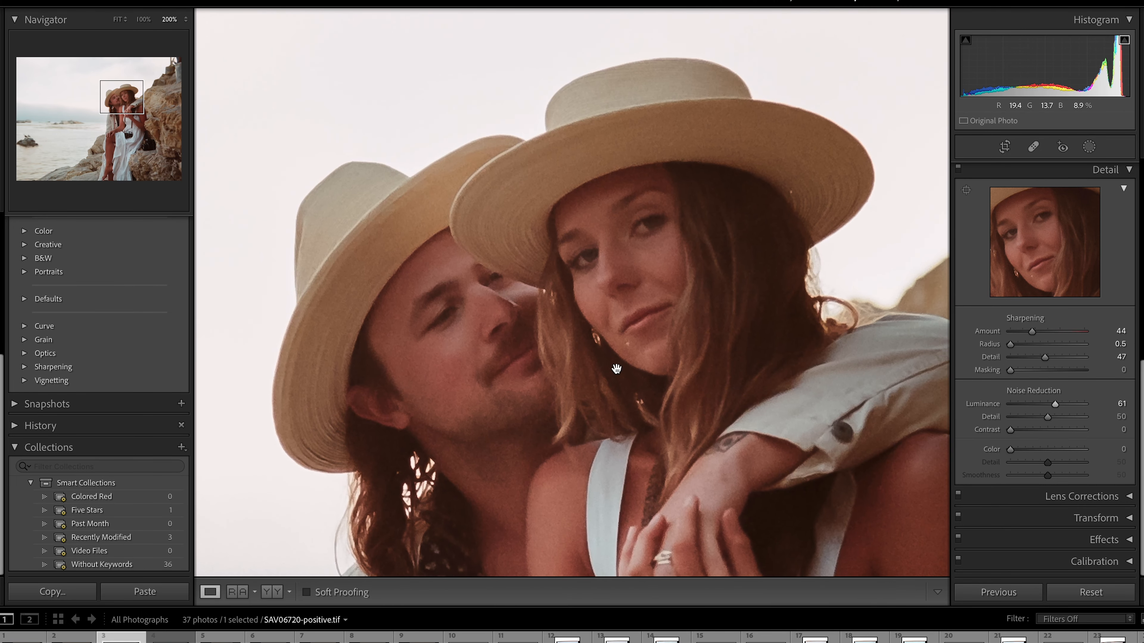
- Try luminance noise reduction at 100 and 58, set its Detail to 78, and return Luminance to 0
drag(1055, 404, 1120, 405)
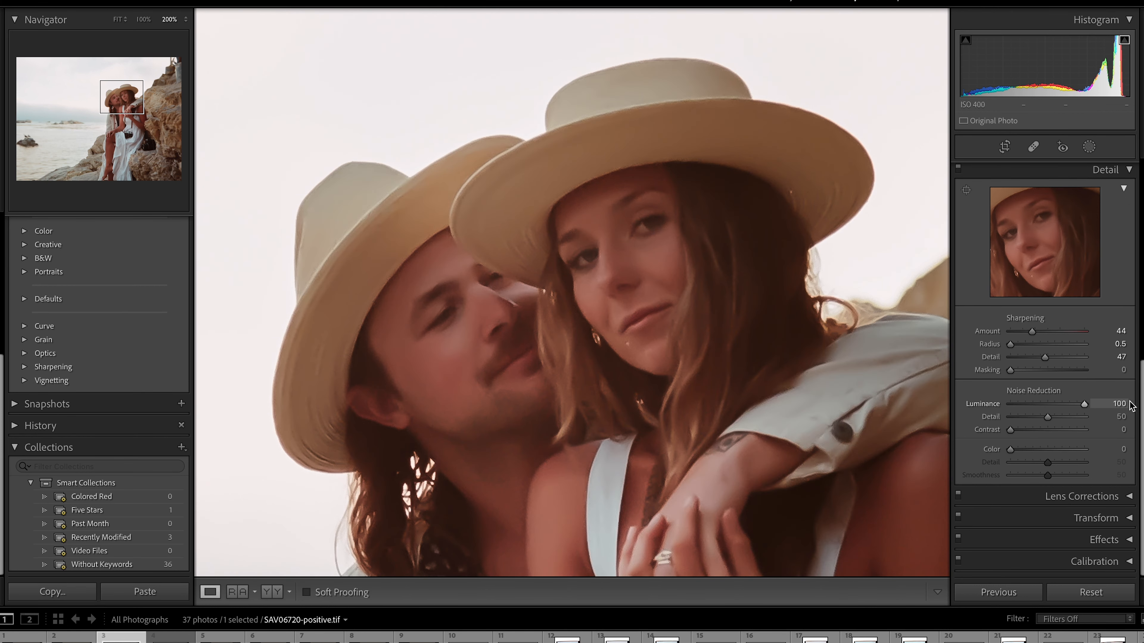
mouse_move(1052, 417)
mouse_down()
mouse_move(1005, 419)
mouse_move(1070, 422)
mouse_up()
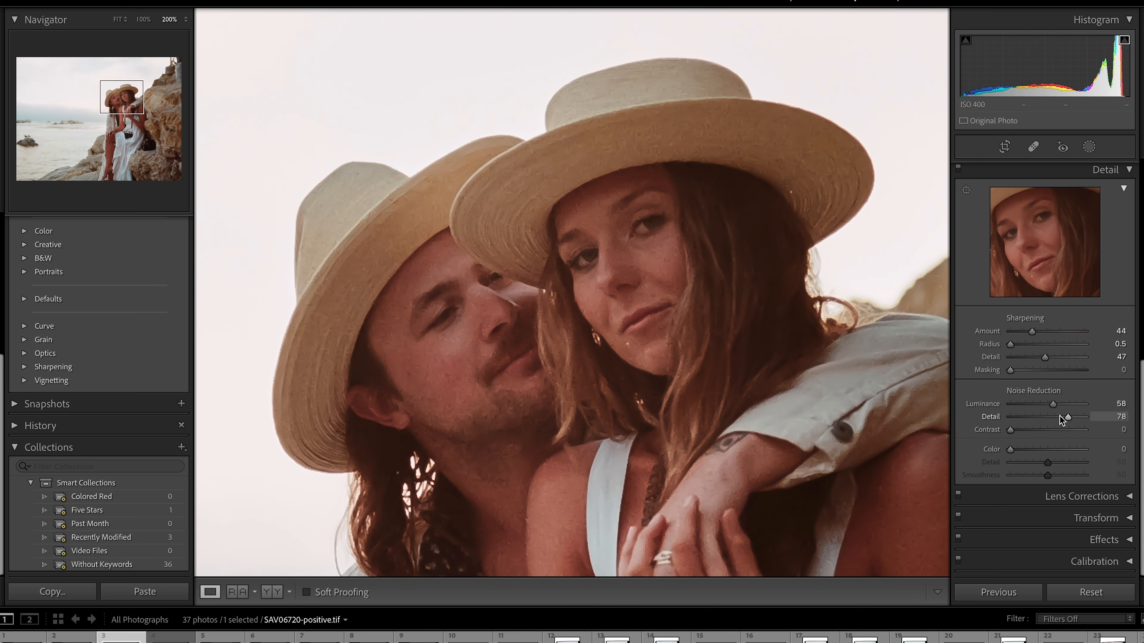
drag(1054, 402, 1012, 432)
- Set color noise reduction to 100 and check the man's face at high magnification
scroll(978, 423, up, 1)
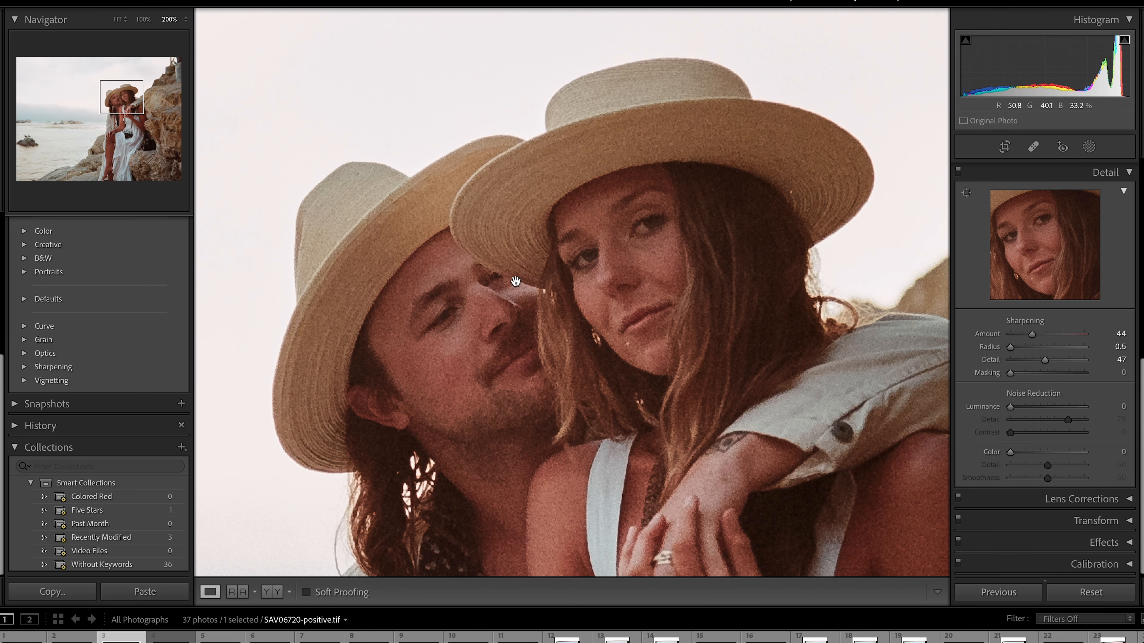
key(super+equal)
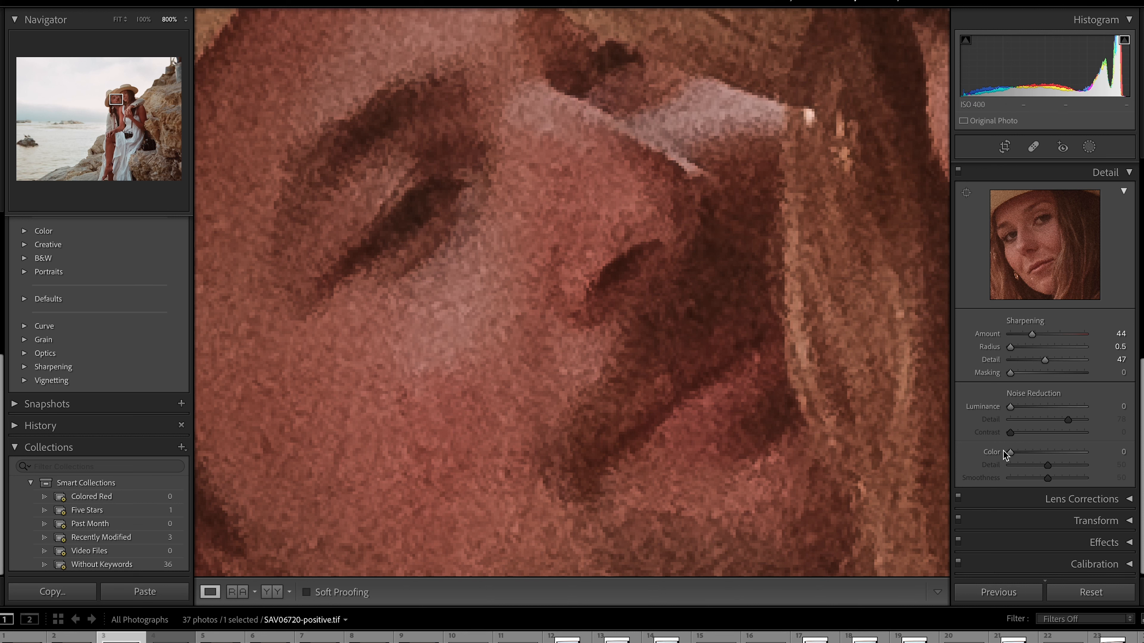
drag(1011, 451, 1084, 451)
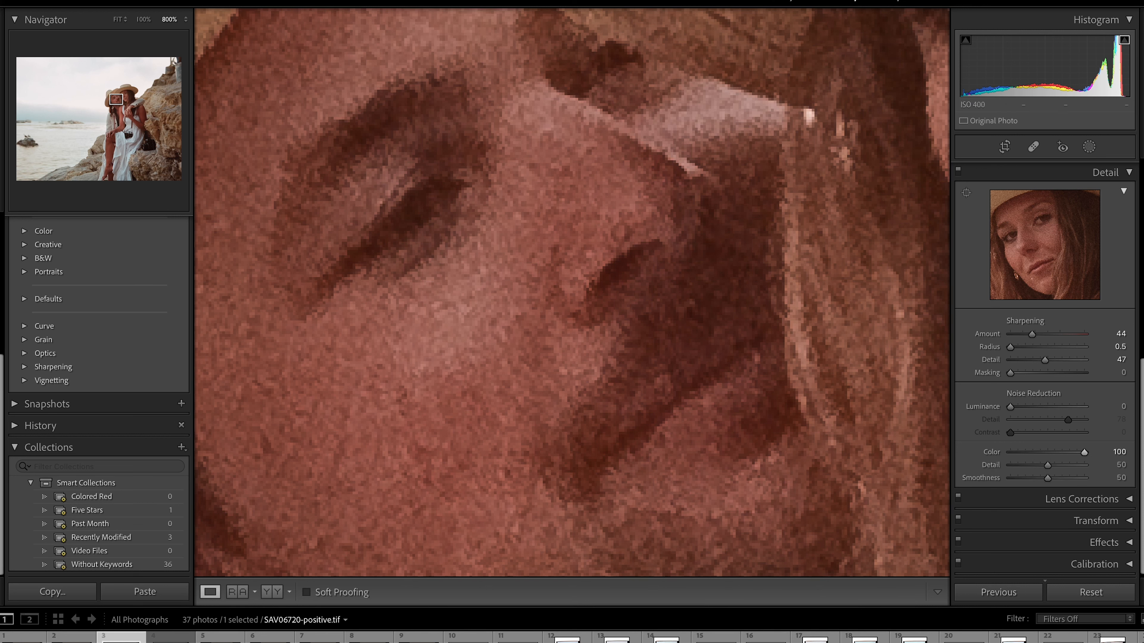
click(577, 358)
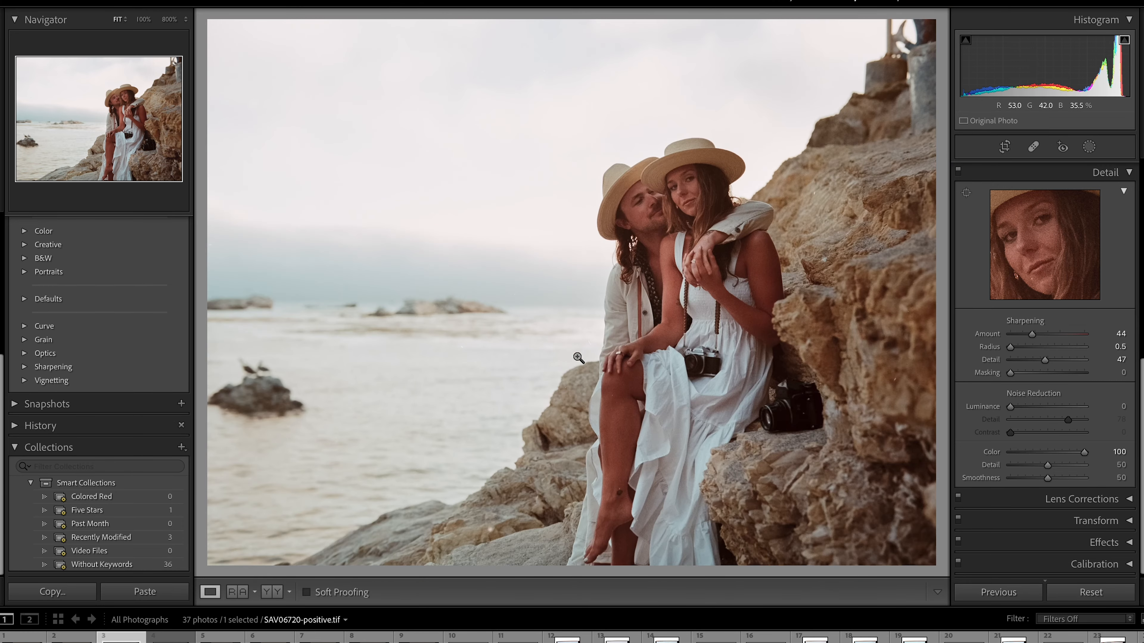
click(649, 203)
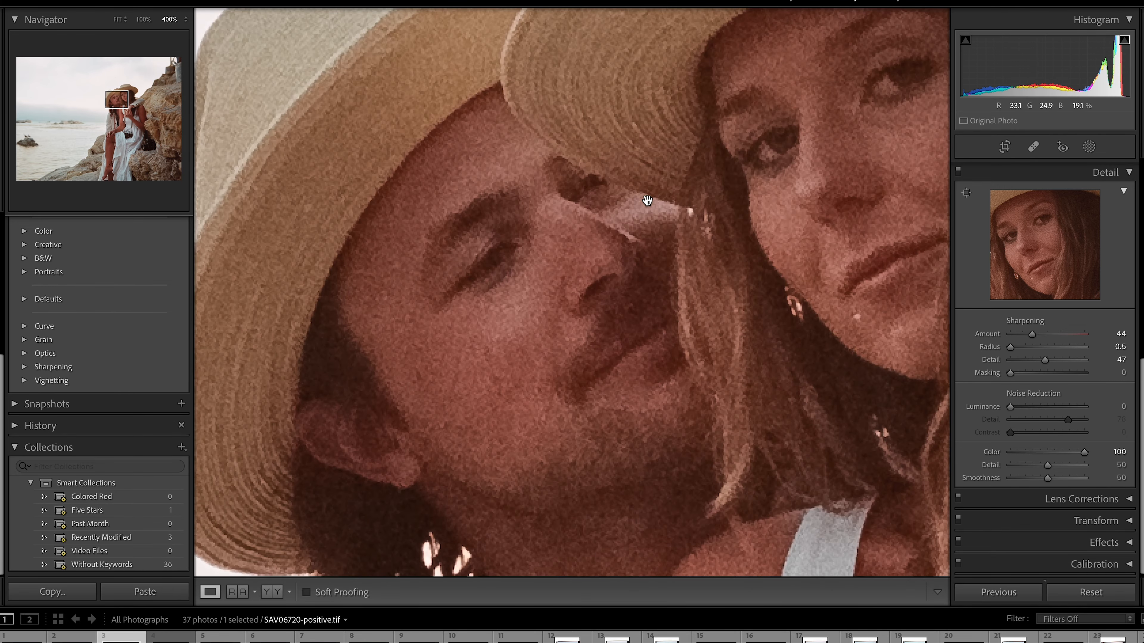
drag(573, 314, 589, 319)
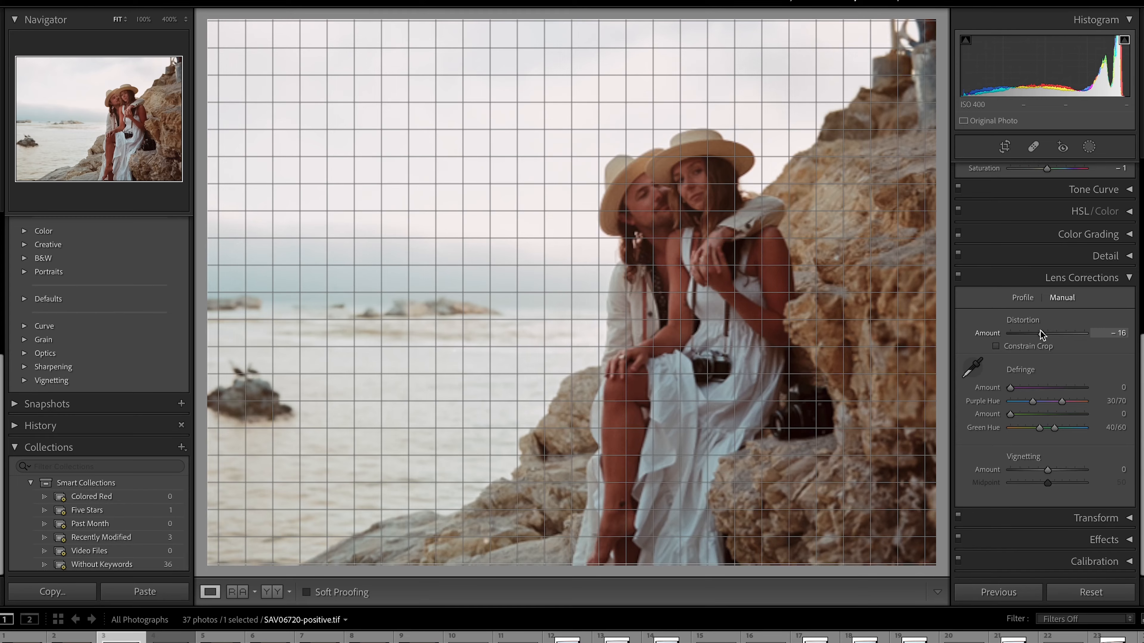
- Try manual lens distortion amounts of +100, +17 and +12, and reset the distortion to 0
drag(1039, 332, 1102, 343)
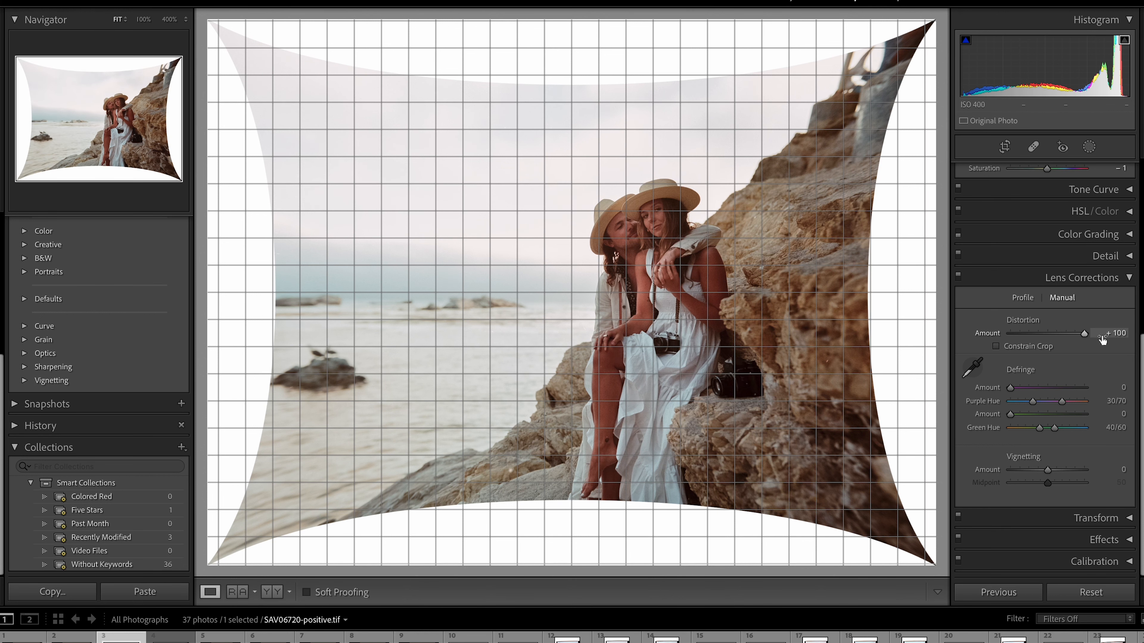
drag(1089, 335, 1058, 335)
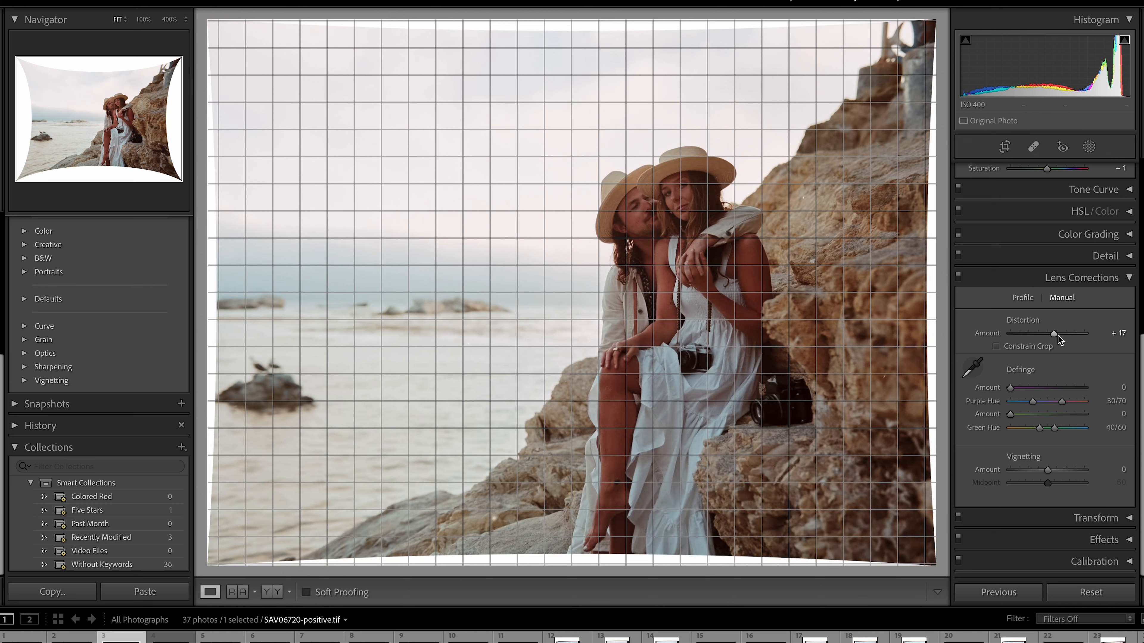
drag(1058, 336, 1056, 334)
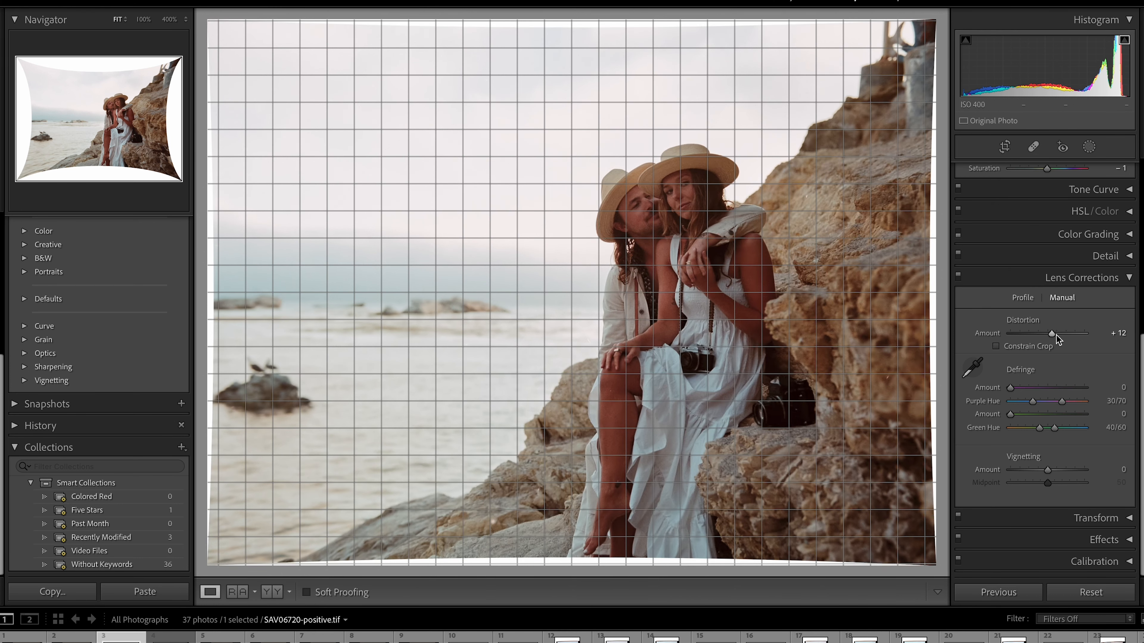
double_click(1056, 335)
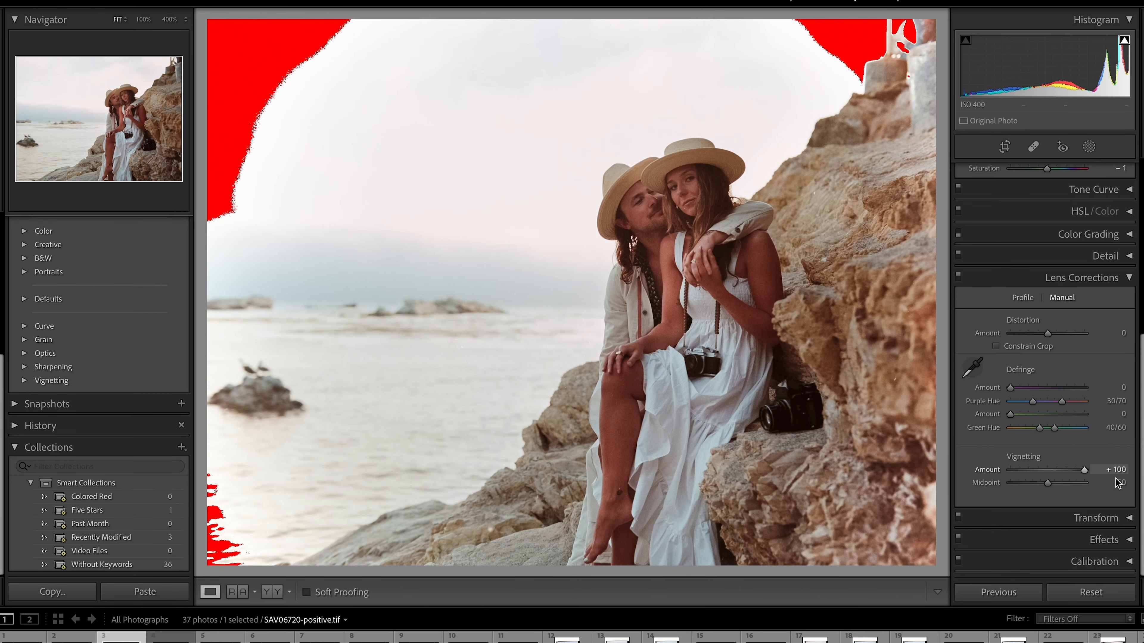
- Try lens vignetting amounts of +100 and −100, reset the vignetting to 0 and collapse the lens corrections
mouse_move(1047, 470)
mouse_down()
mouse_move(1010, 470)
mouse_move(1050, 483)
mouse_up()
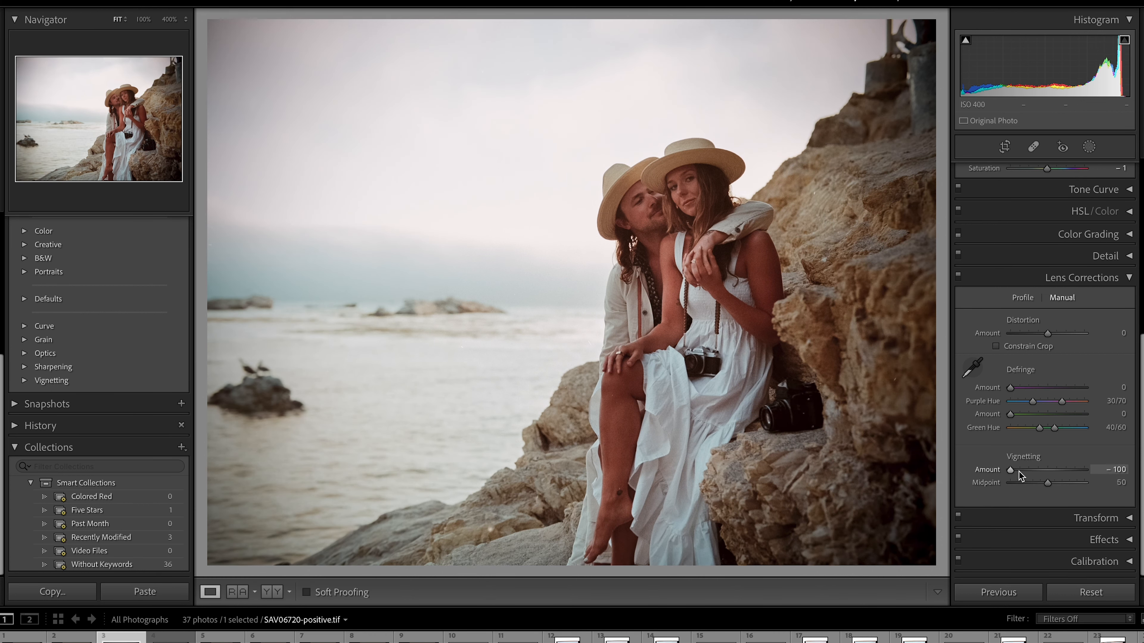
drag(1011, 471, 1045, 477)
double_click(1045, 473)
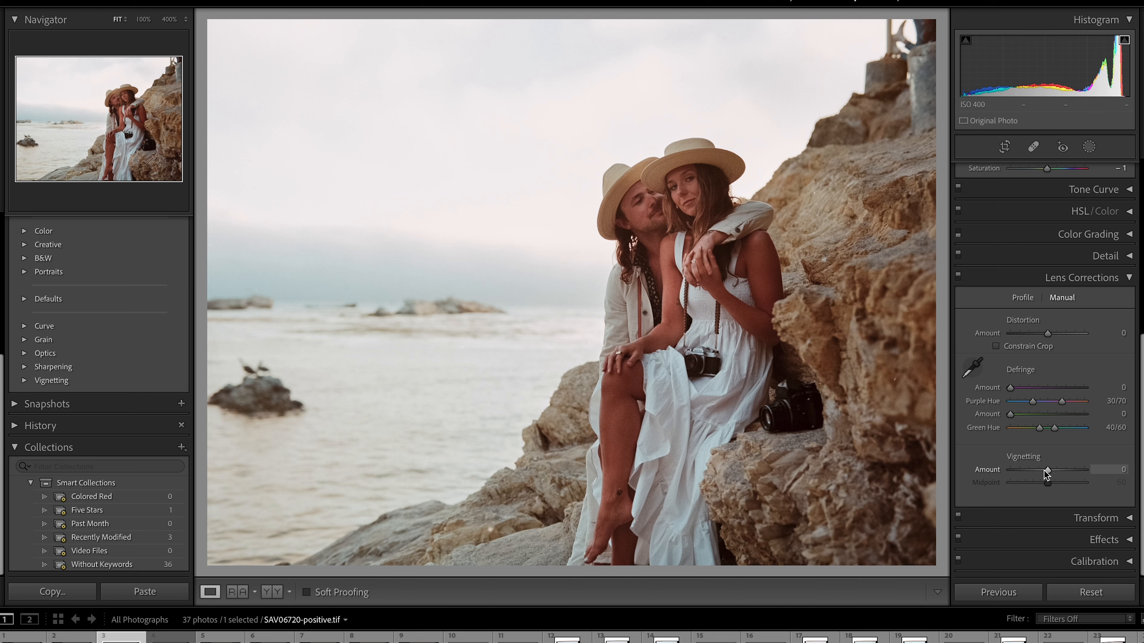
click(1081, 278)
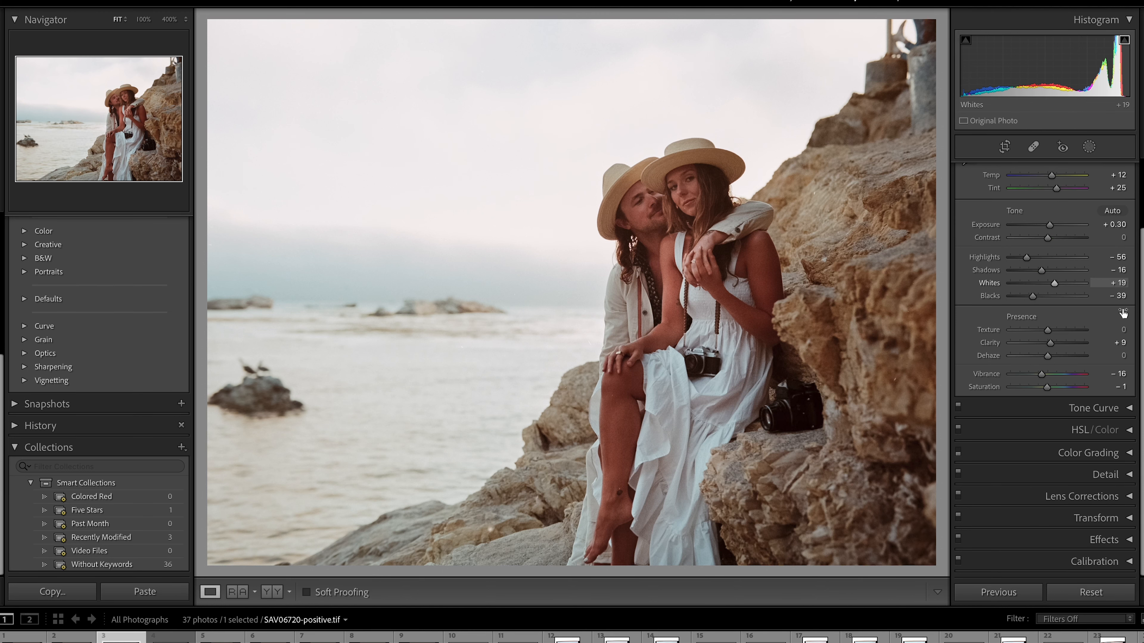
- Open the Transform settings, try a Horizontal perspective of +55 and reset it to 0
click(1102, 509)
click(1058, 371)
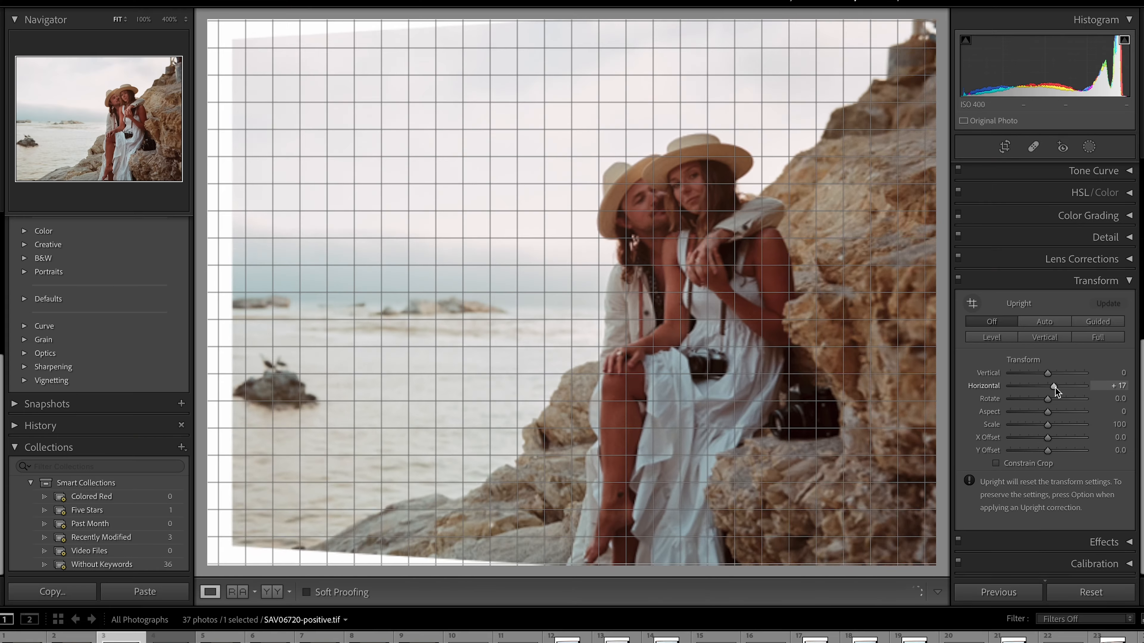
drag(1055, 386, 1068, 388)
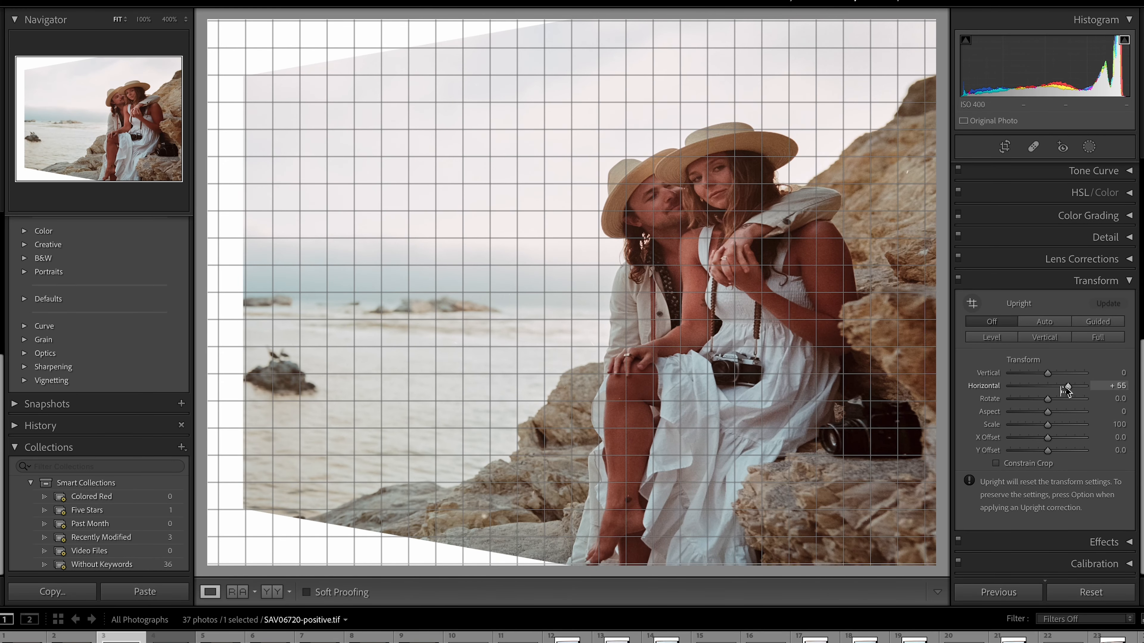
double_click(1067, 387)
- Transform the photo with Vertical +86, Horizontal −33, Rotate −10.0, Scale 69 and X Offset +3.6, and inspect the couple at 100%
mouse_move(1047, 379)
mouse_down()
mouse_move(1037, 380)
mouse_move(1083, 383)
mouse_move(1054, 383)
mouse_up()
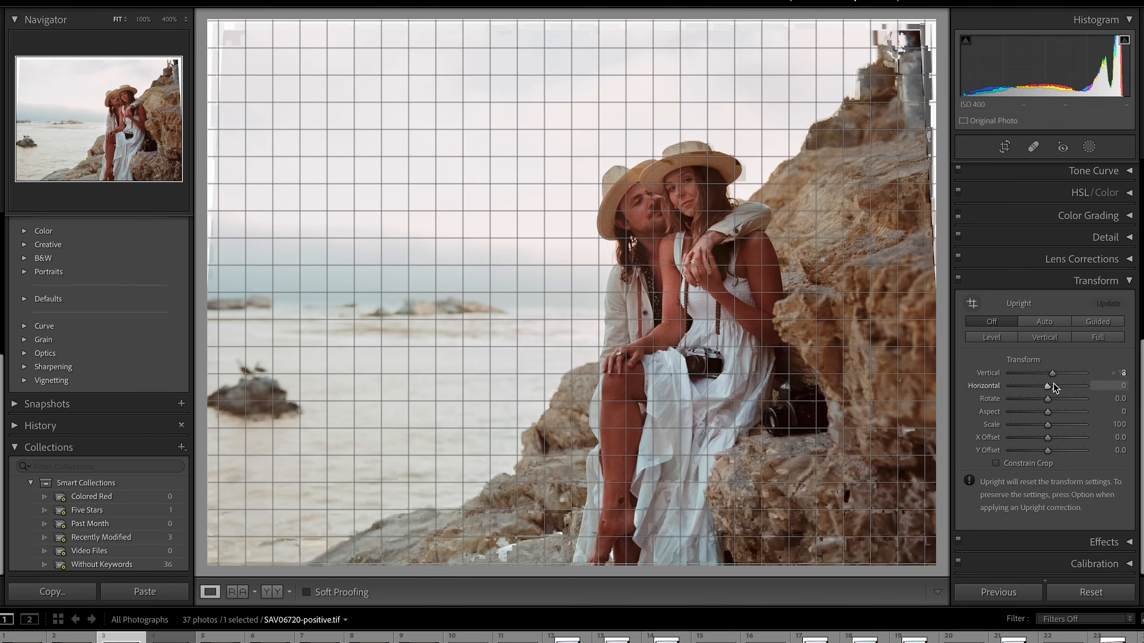
drag(1047, 436, 1077, 385)
click(1048, 425)
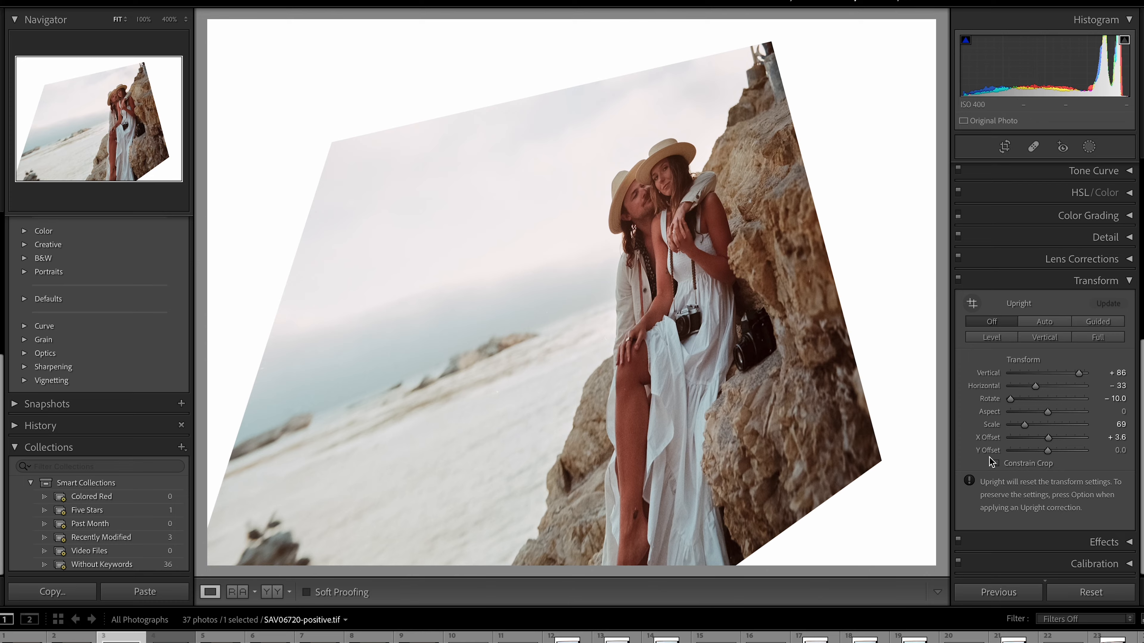
click(770, 278)
drag(699, 352, 813, 119)
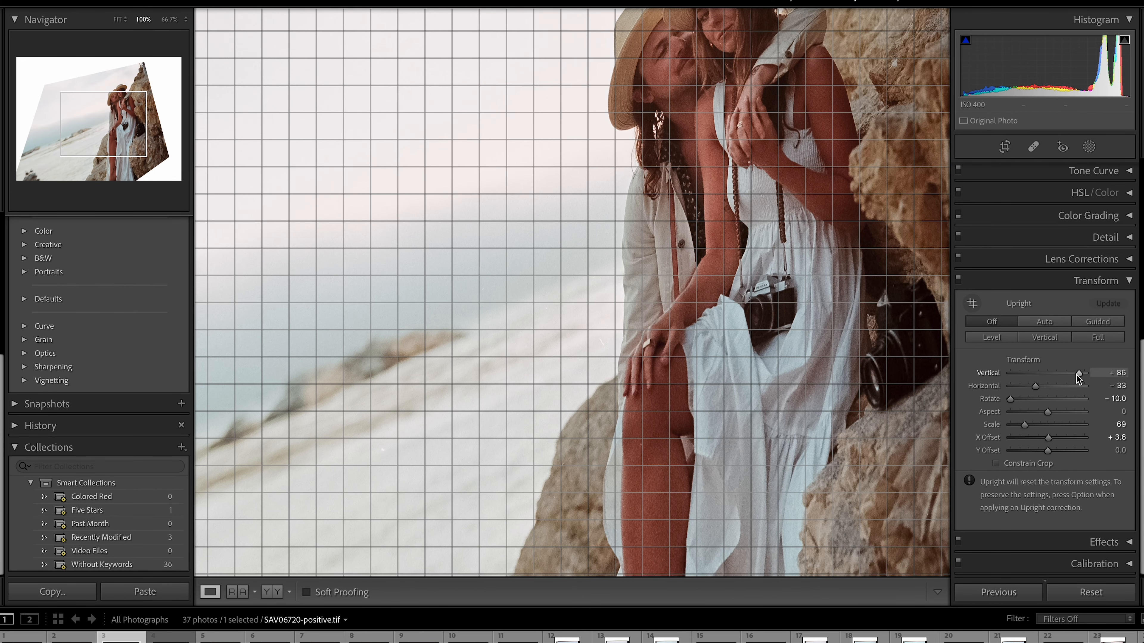
- Reset the photo's Vertical, Horizontal and Rotate transform adjustments to 0
double_click(1076, 374)
click(1040, 386)
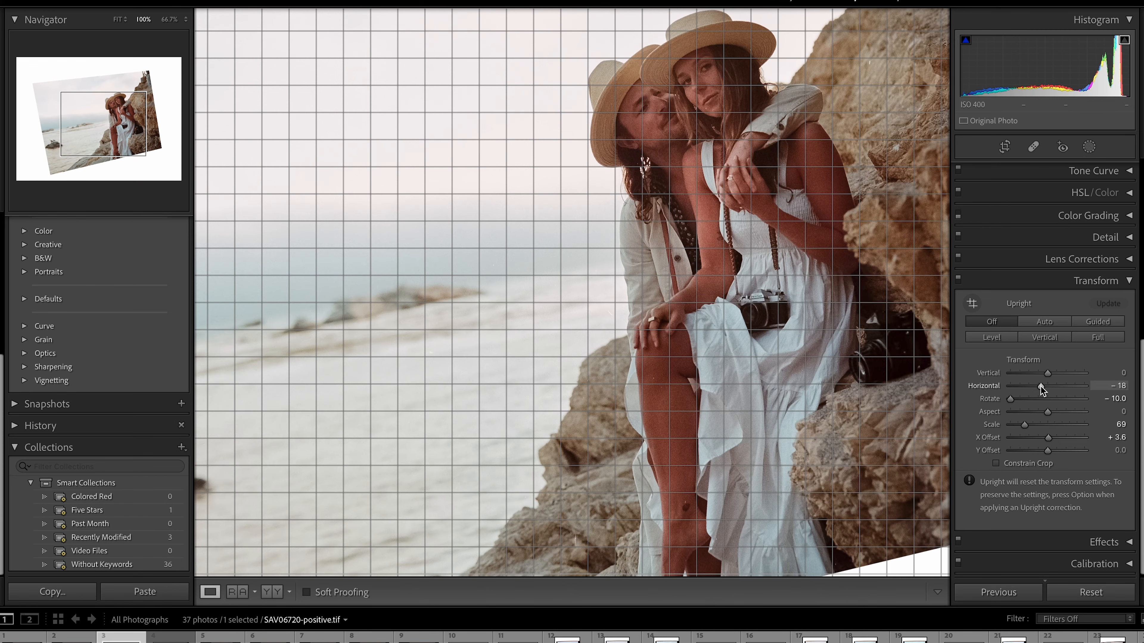
double_click(1013, 400)
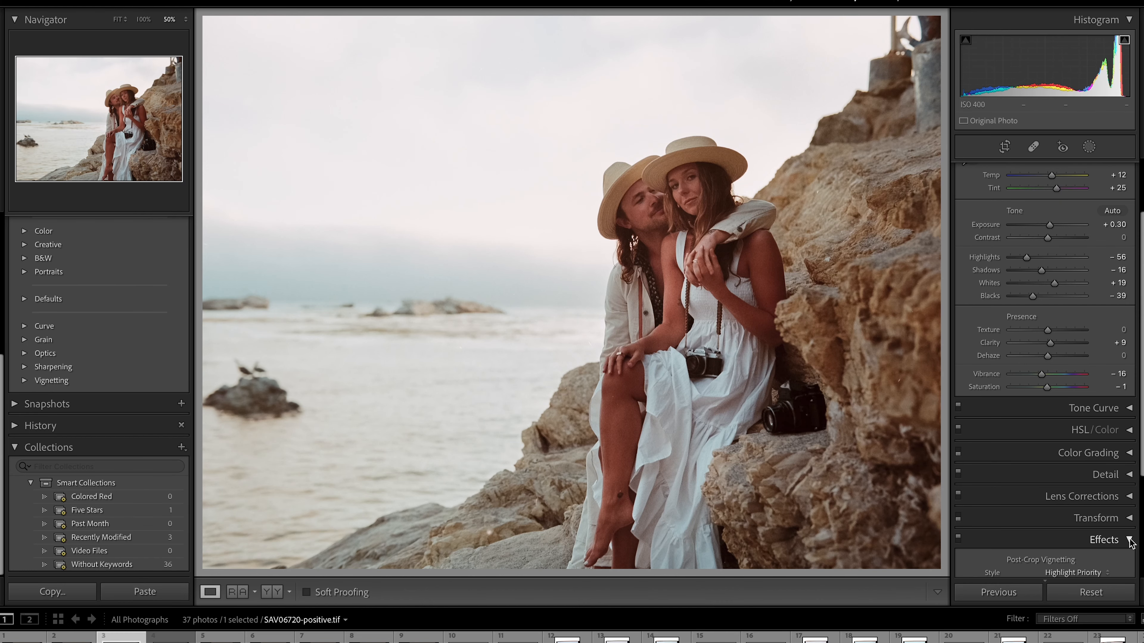
- Try a post-crop vignetting amount of −36 on the photo
scroll(1100, 521, down, 2)
scroll(1100, 522, down, 2)
mouse_move(1047, 429)
mouse_down()
mouse_move(1071, 430)
mouse_move(1012, 438)
mouse_move(1042, 431)
mouse_up()
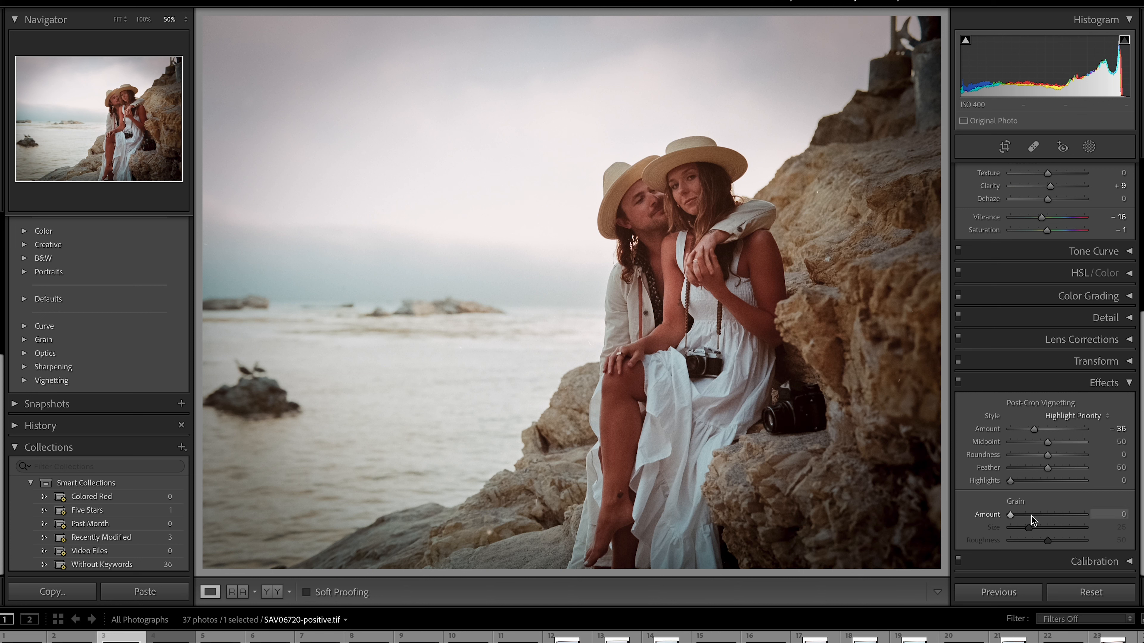
- Try a grain amount of 100, inspect it around the man's face at 200%, and vary the grain size
drag(1039, 519, 1100, 521)
click(546, 189)
drag(552, 170, 562, 539)
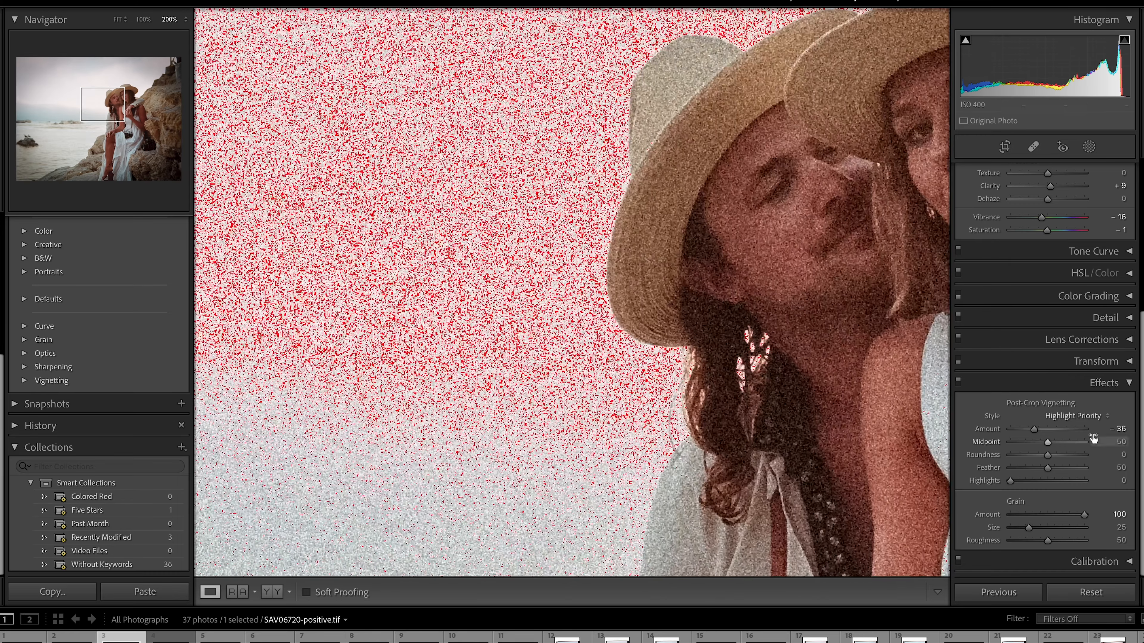
drag(1042, 529, 1021, 541)
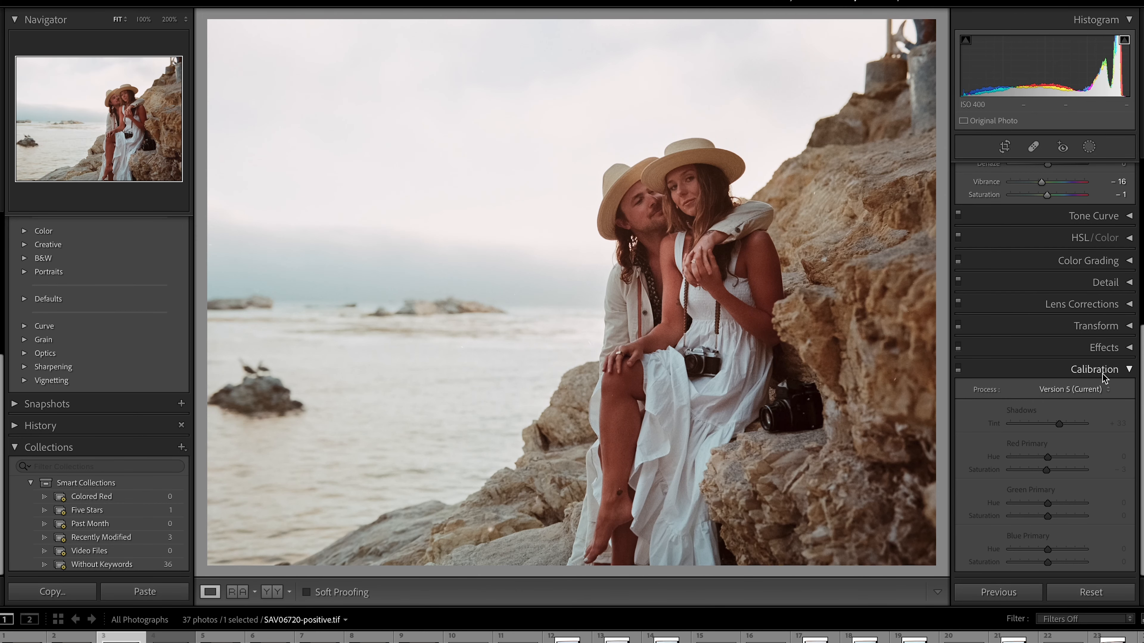
- Toggle the Calibration adjustments, set the white balance Temp to +19, and compare the photo with its Before version
click(959, 370)
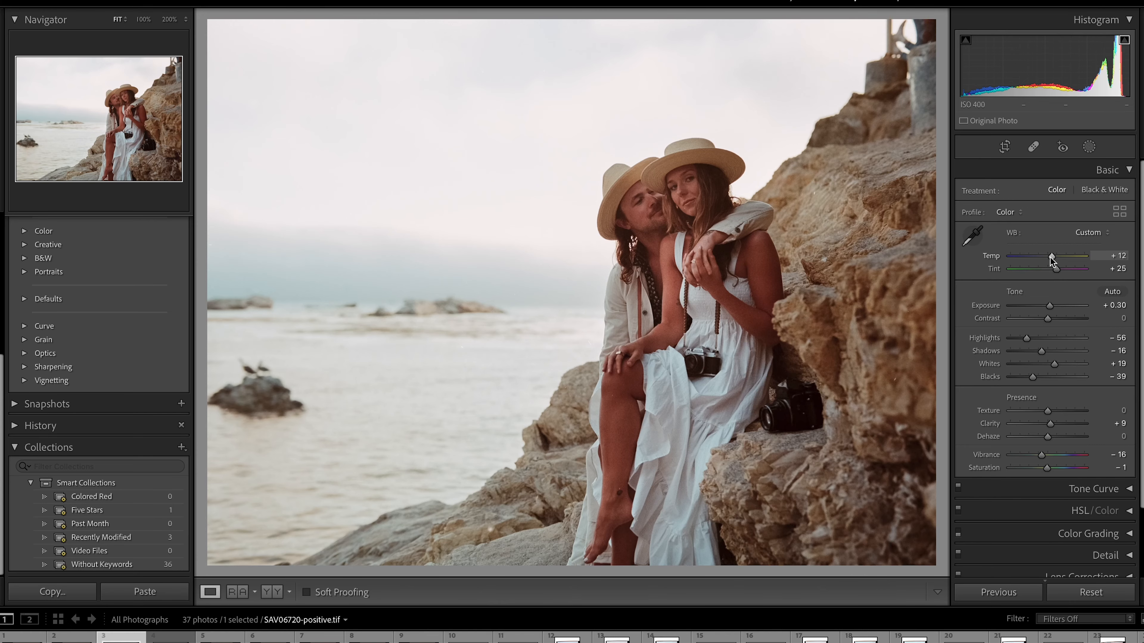
drag(1050, 259, 1055, 260)
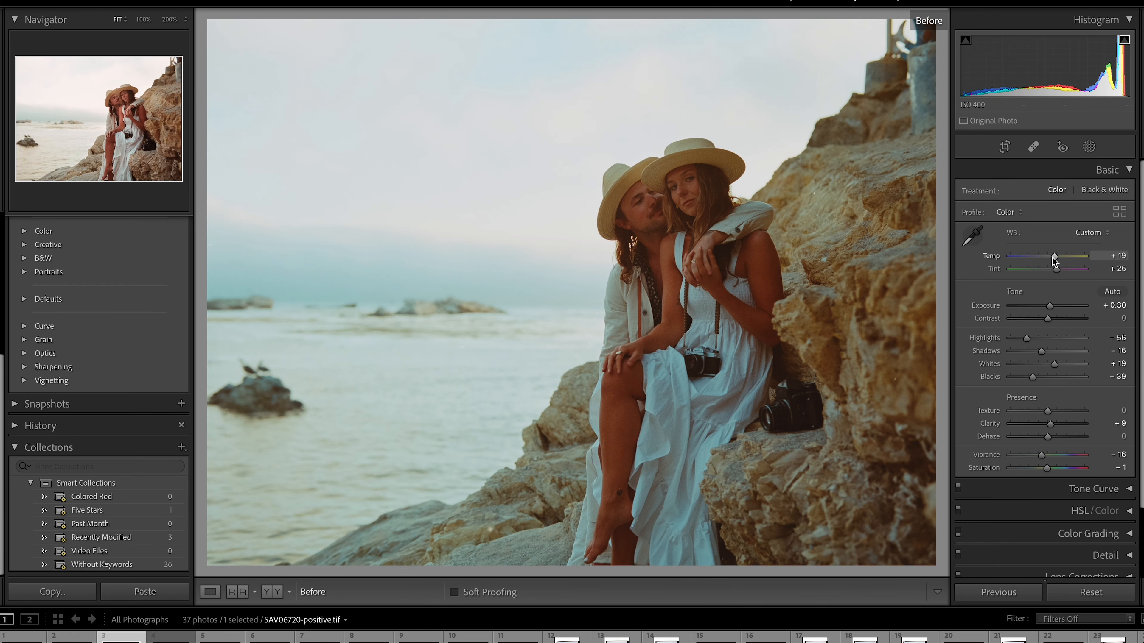
key(backslash)
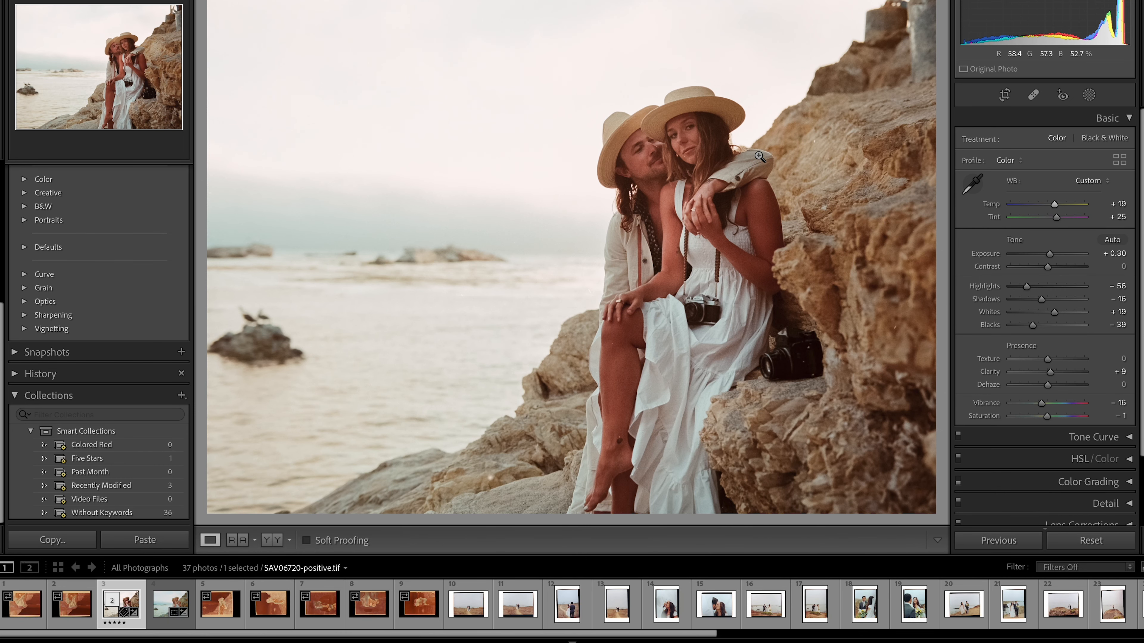
click(425, 169)
click(391, 252)
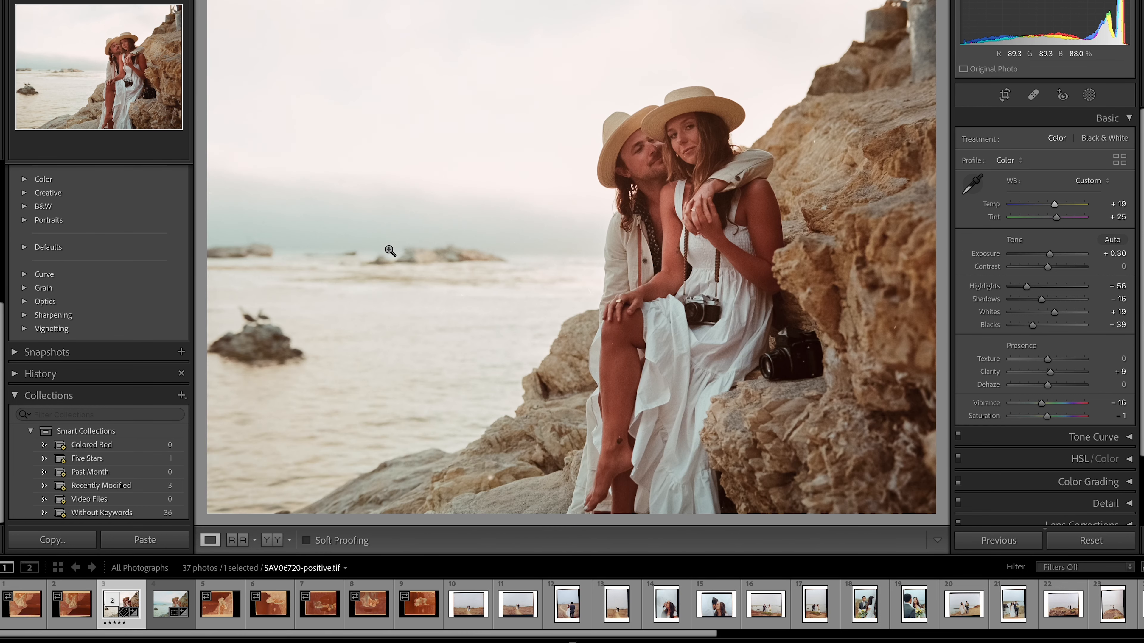
- Open the export settings for the edited couple photo and keep Specific folder as the export location
right_click(126, 606)
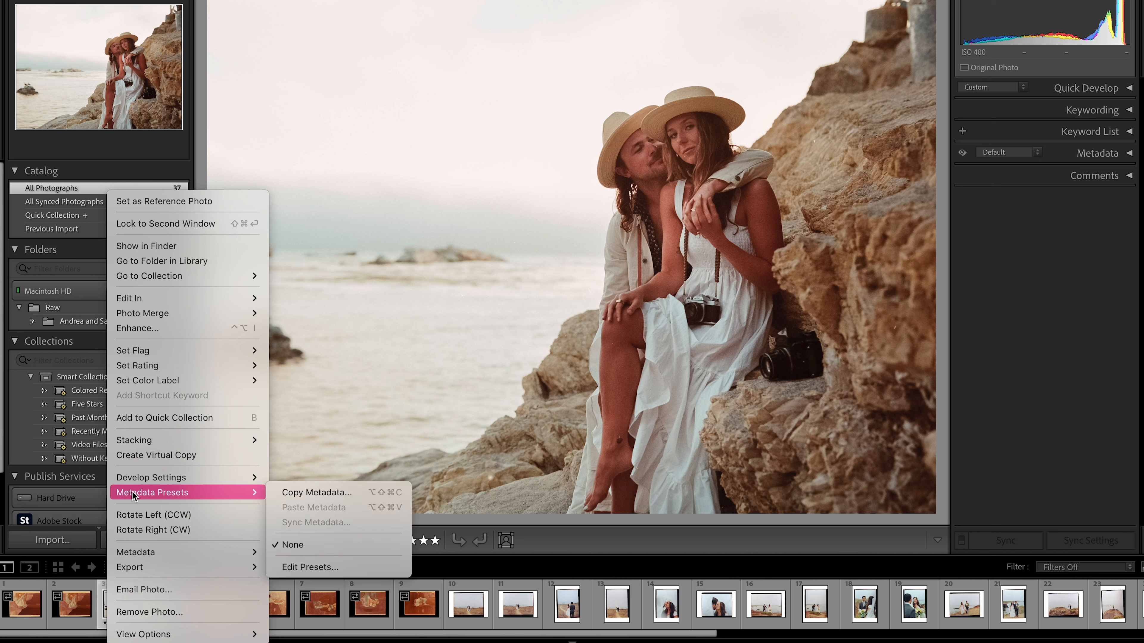
mouse_move(141, 564)
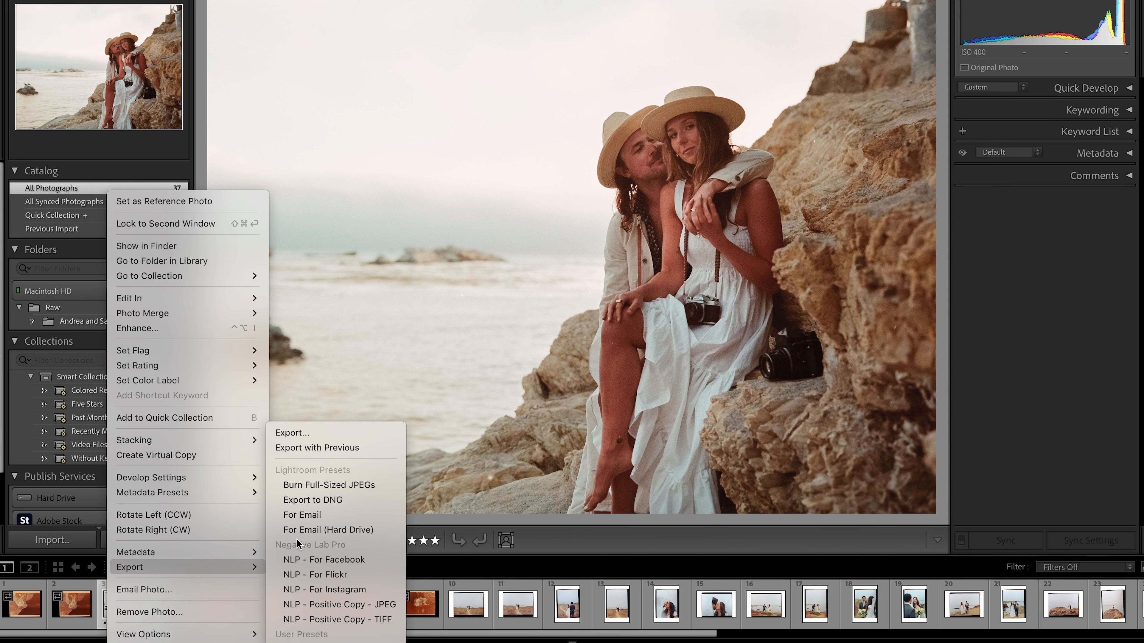
click(294, 434)
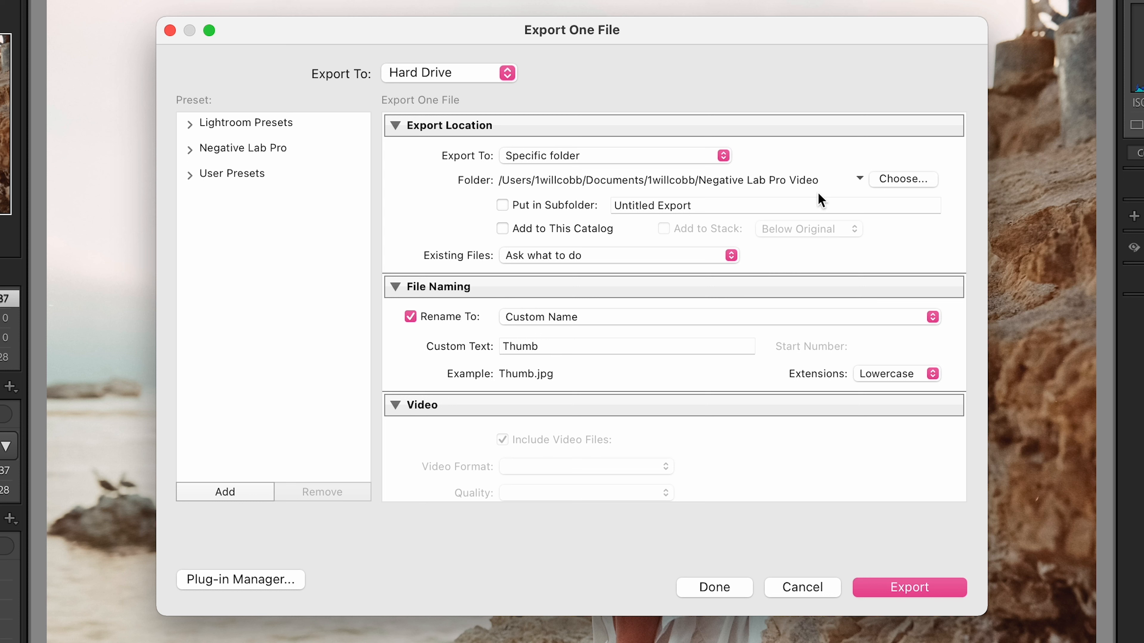
click(714, 156)
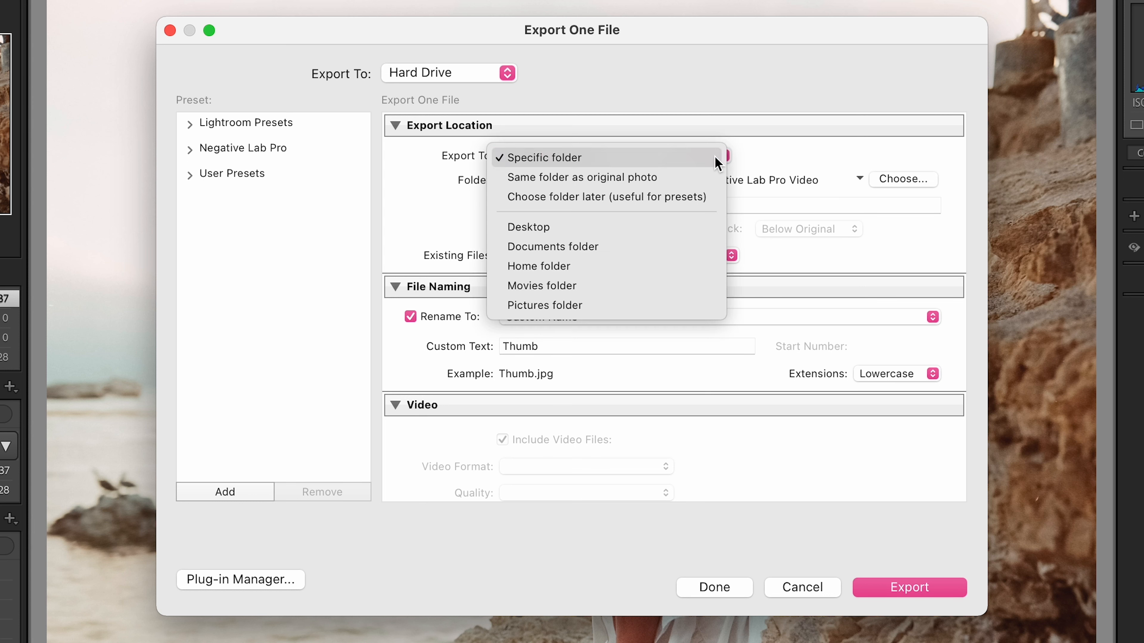
click(714, 155)
- Create a folder named "test edits folder" inside "test catalog" and choose it as the export destination
click(902, 179)
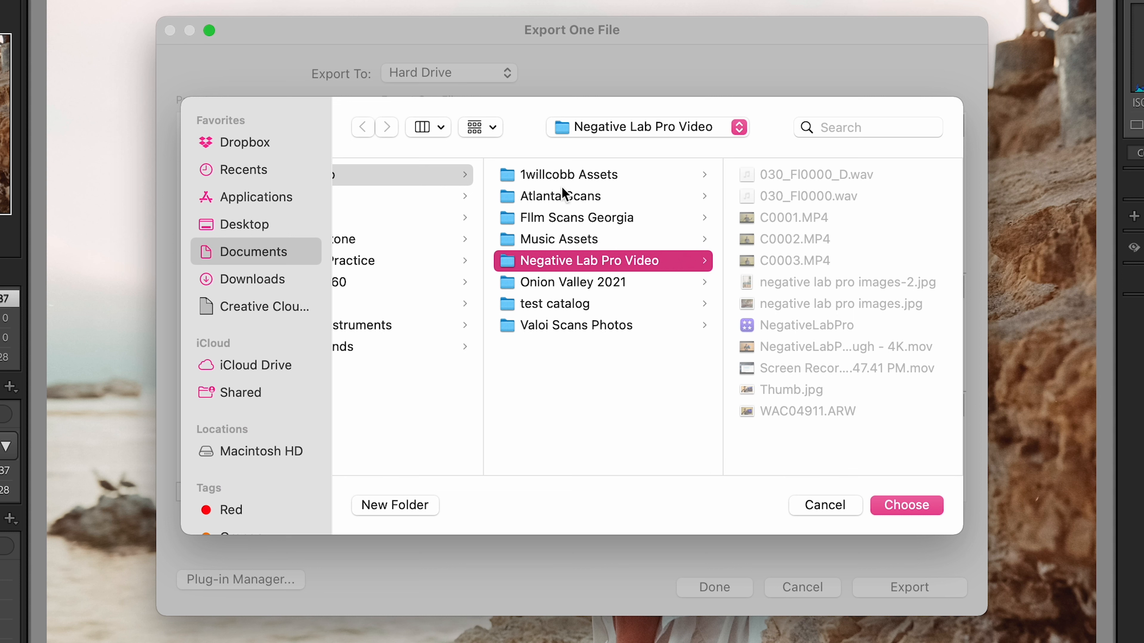
click(571, 308)
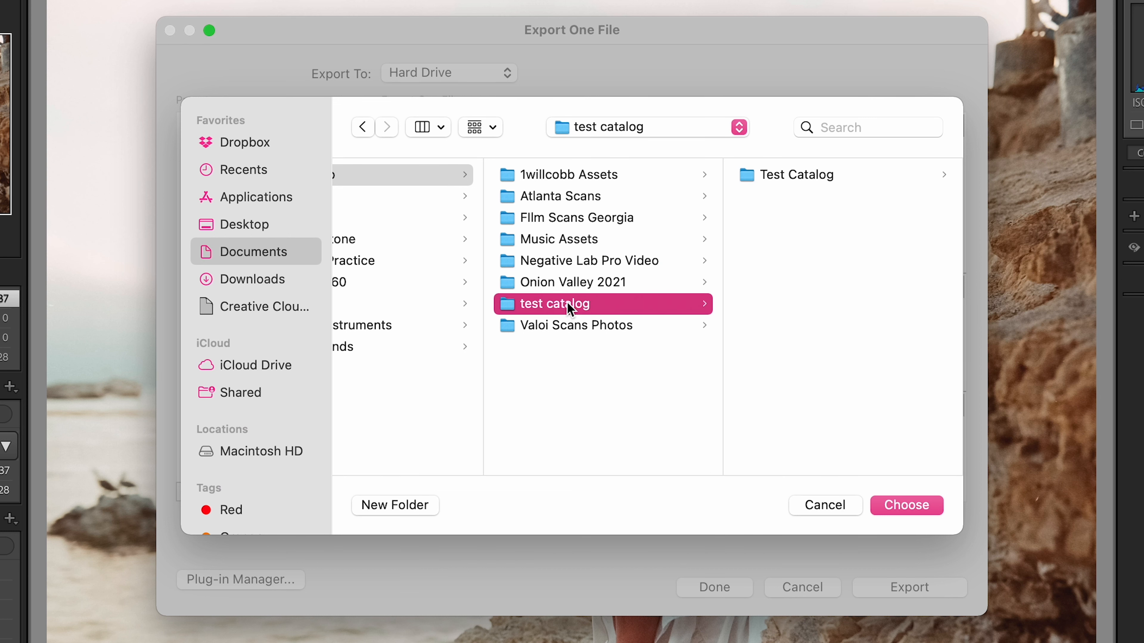
click(422, 505)
text(test edits folder)
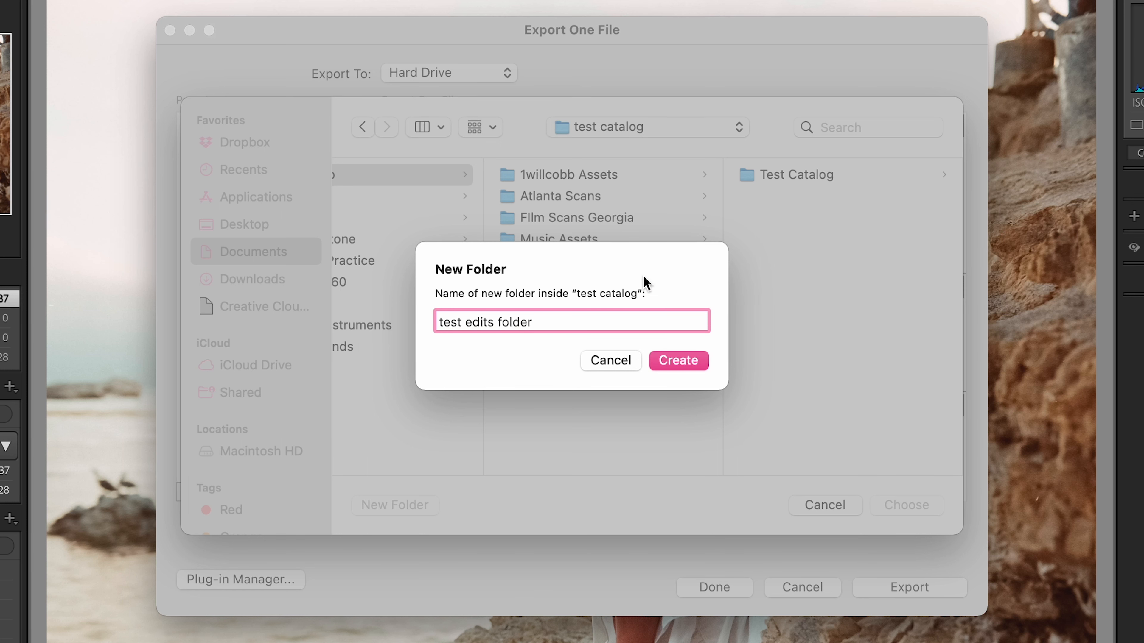
click(677, 353)
click(917, 504)
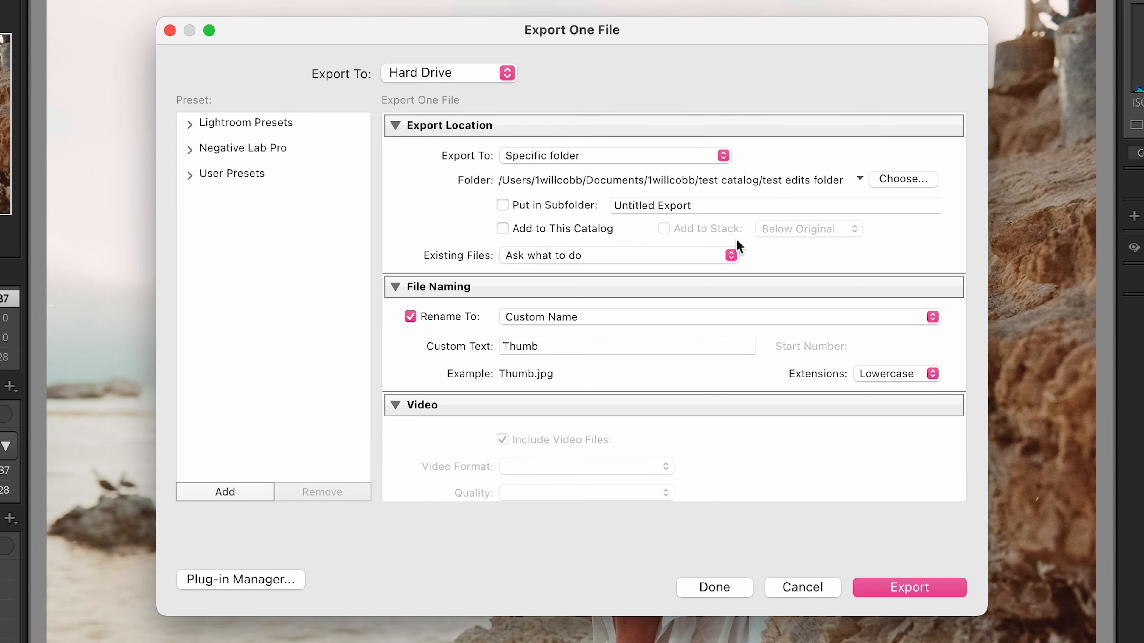
- Set the custom name of the exported file to "friends photo"
scroll(563, 225, down, 2)
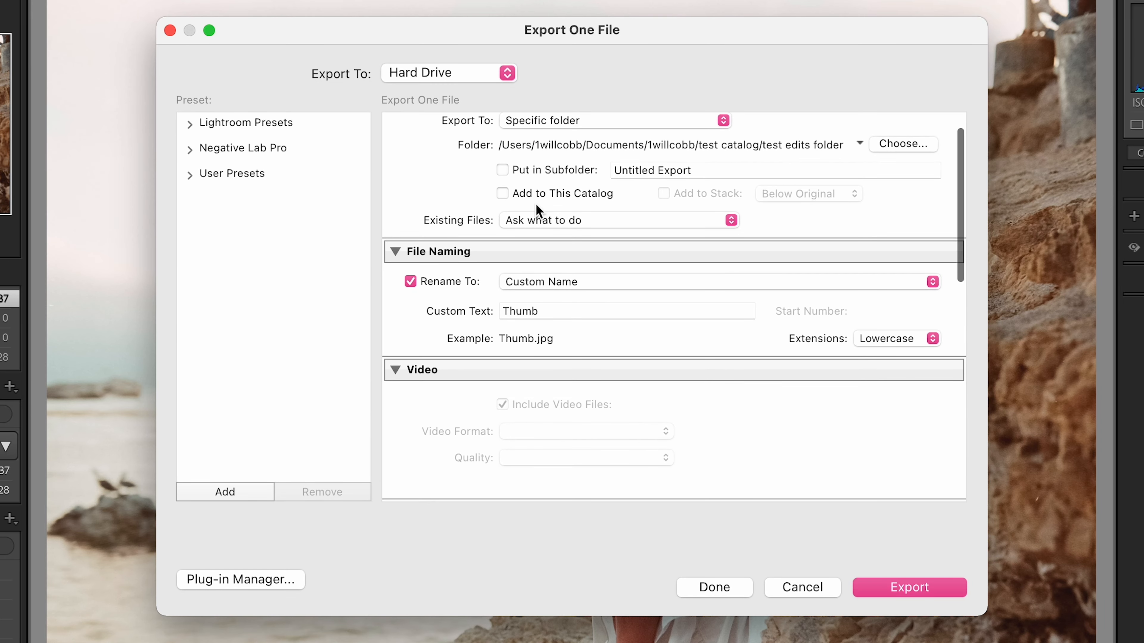
scroll(548, 181, down, 1)
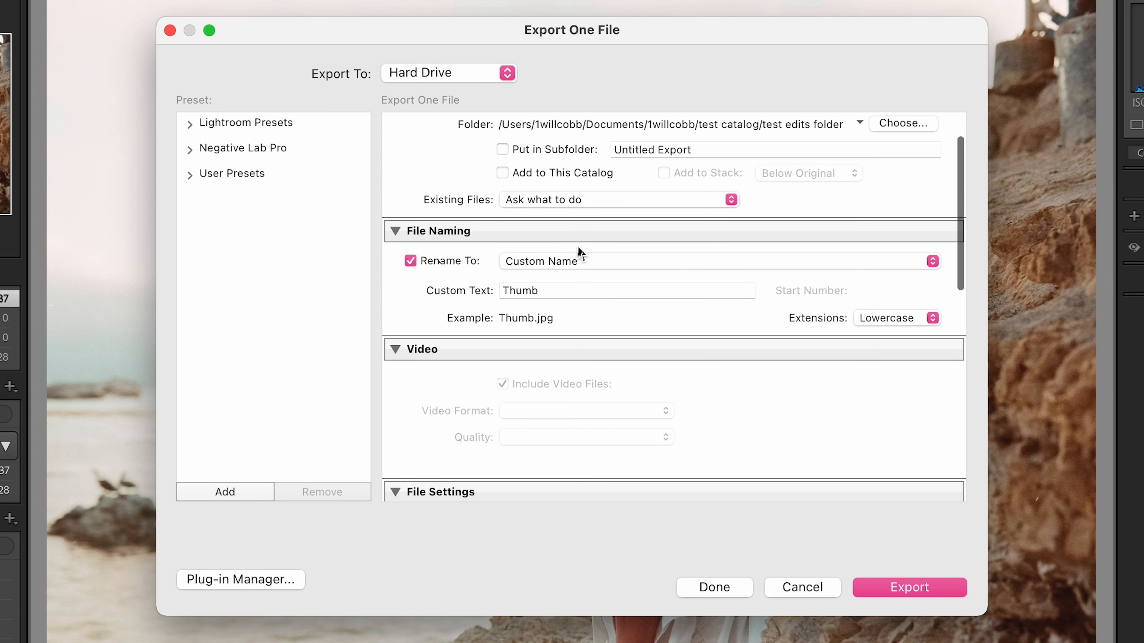
click(599, 291)
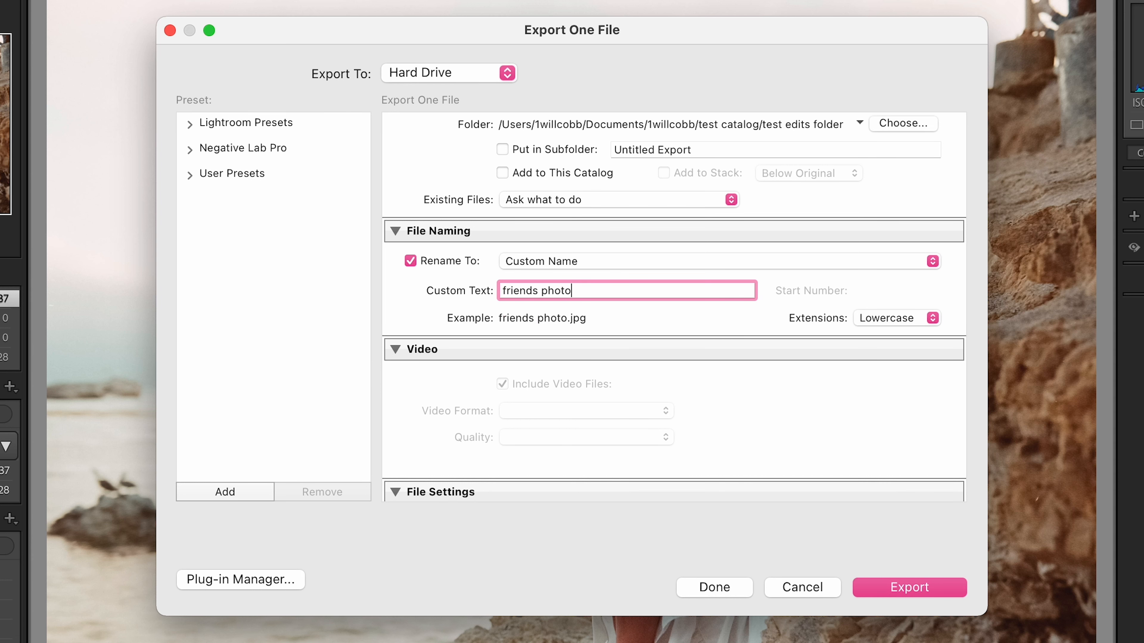
- Review the export file settings, keeping JPEG as the image format and sRGB as the color space
scroll(671, 333, down, 3)
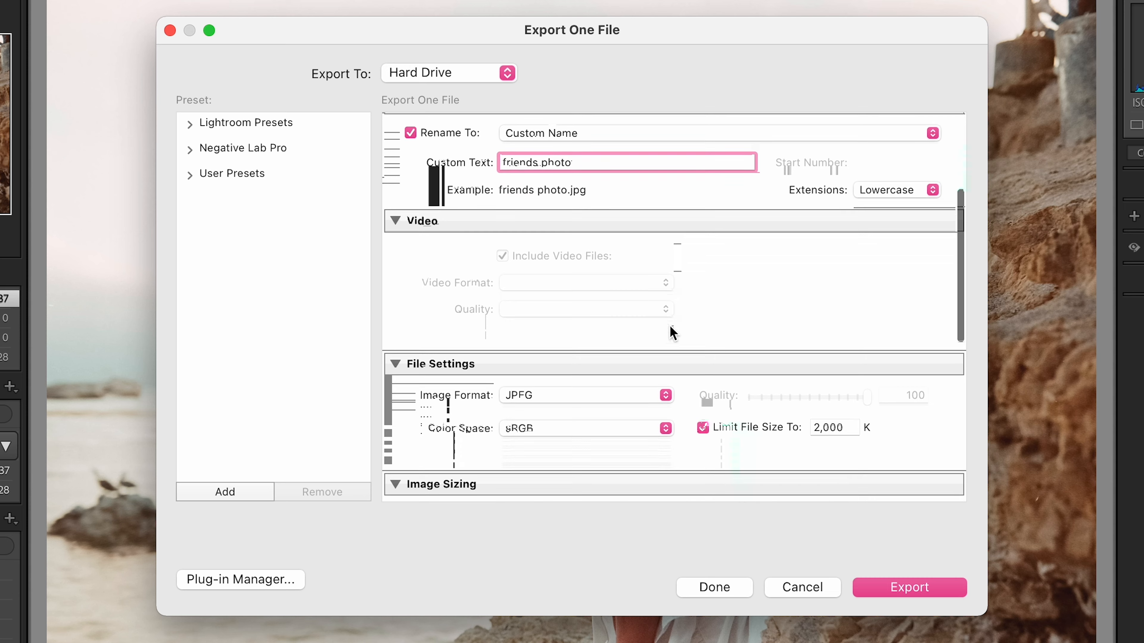
scroll(603, 225, down, 3)
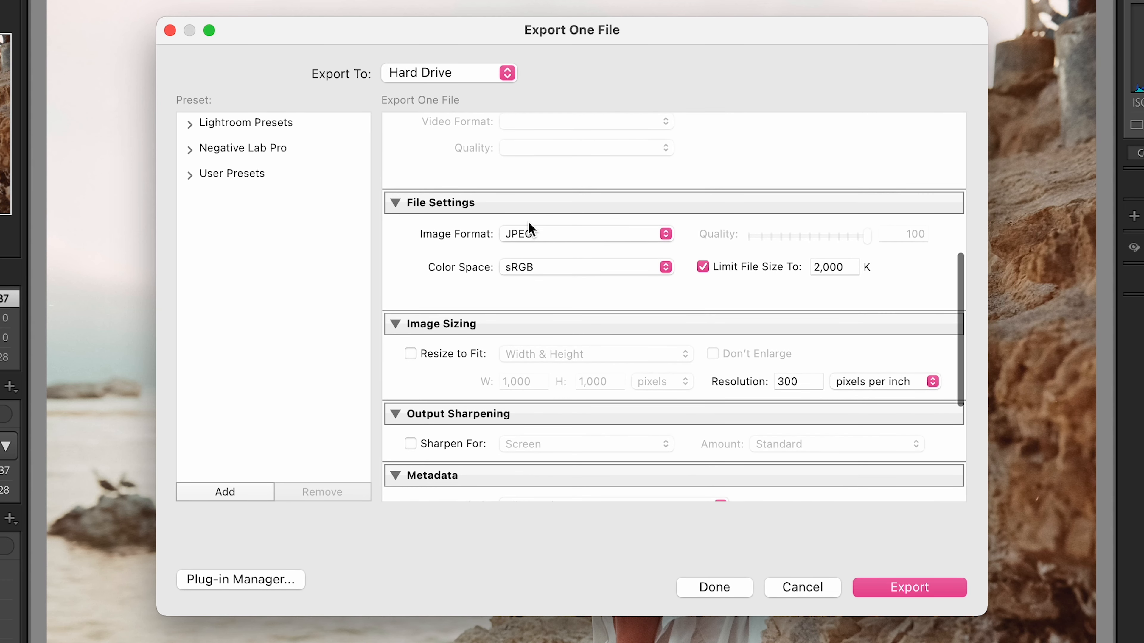
click(572, 238)
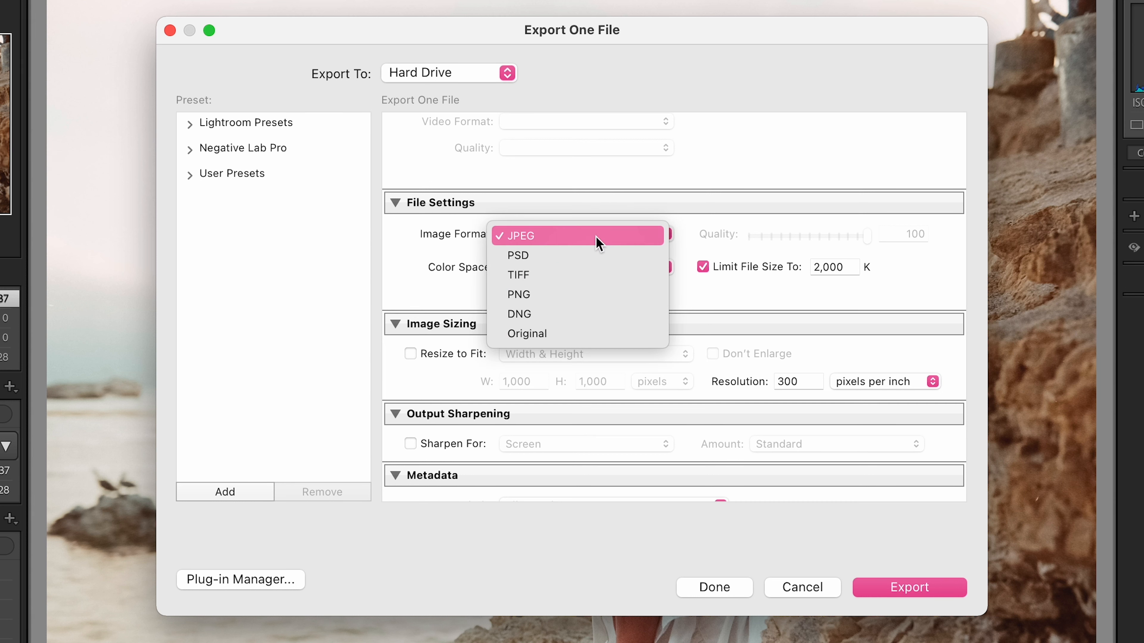
click(596, 236)
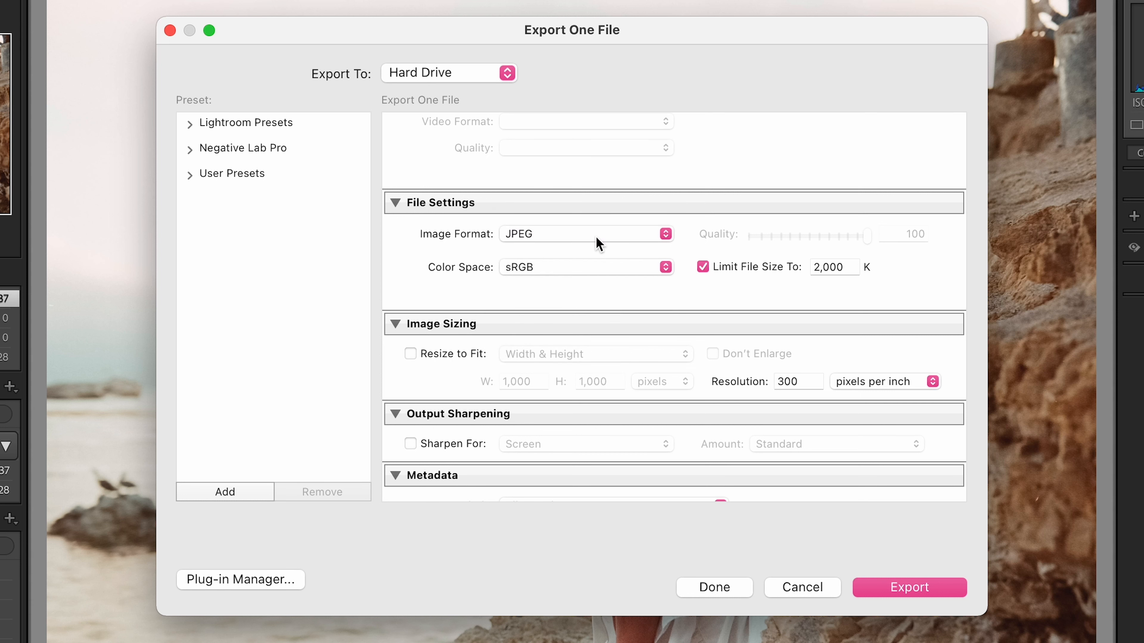
click(613, 274)
click(613, 271)
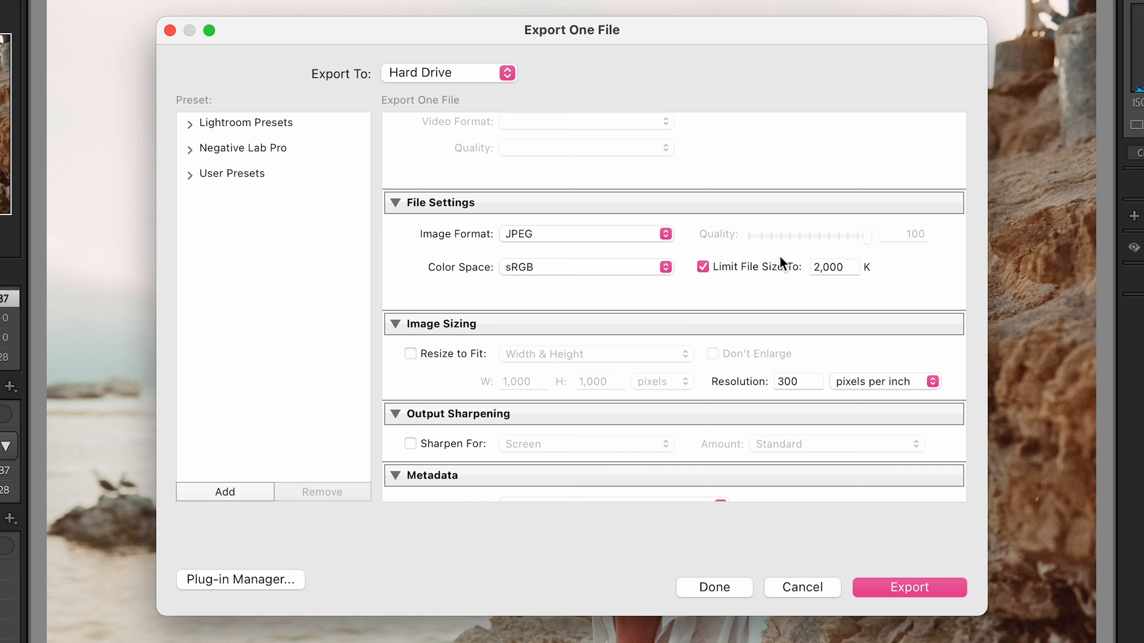